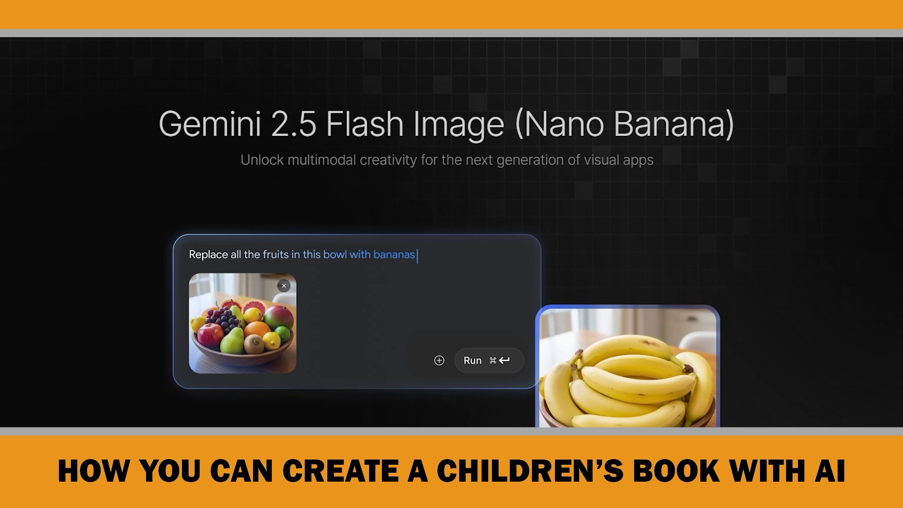
scroll(629, 396, "down", 10)
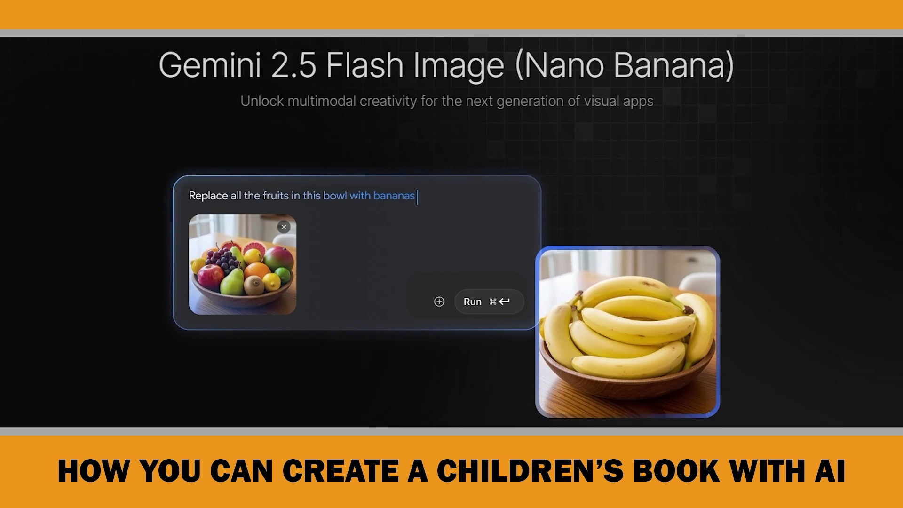
scroll(629, 396, "down", 1)
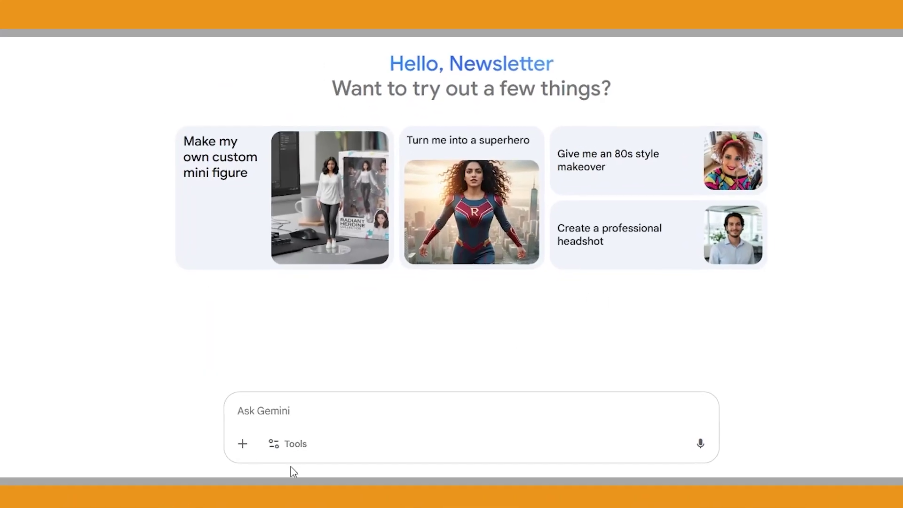
Step: Enable image creation for the new chat and attach the line-drawn dinosaur sketch
left_click(287, 445)
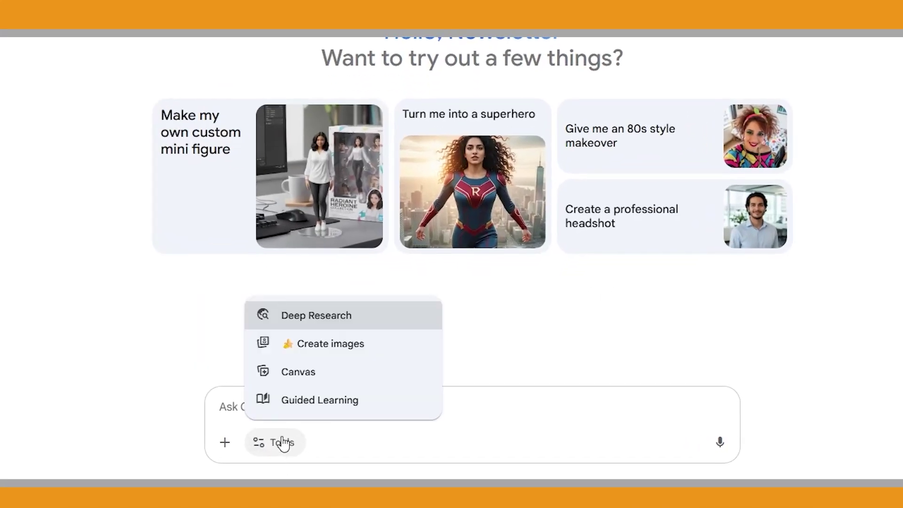
left_click(340, 348)
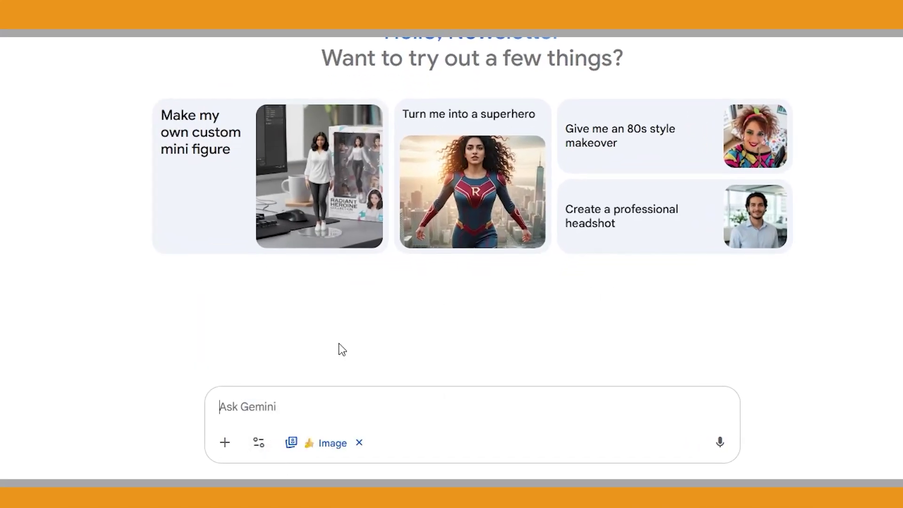
left_click(225, 445)
left_click(275, 372)
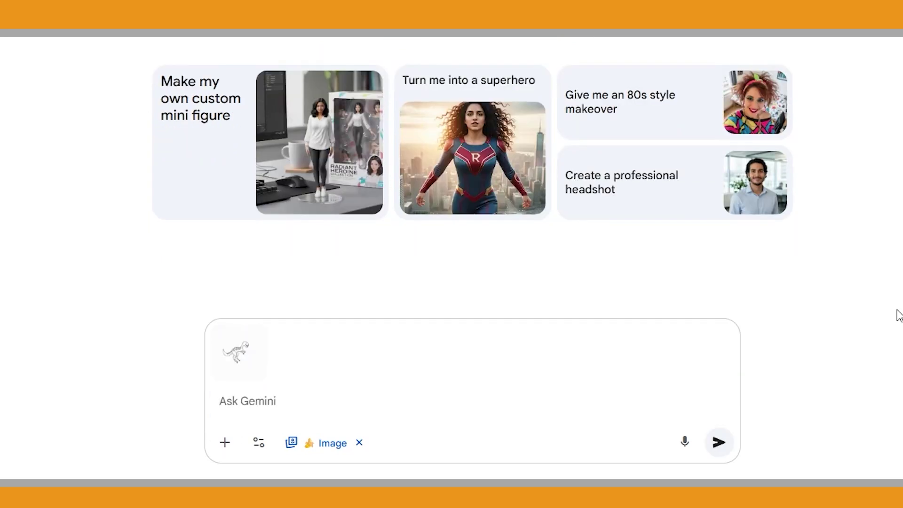
Step: Submit the prompt "Take this sketch and render it in a children's book illustration style with a white background"
type("Take this sketch and render it in a children's book illustration style with a white background")
left_click(722, 443)
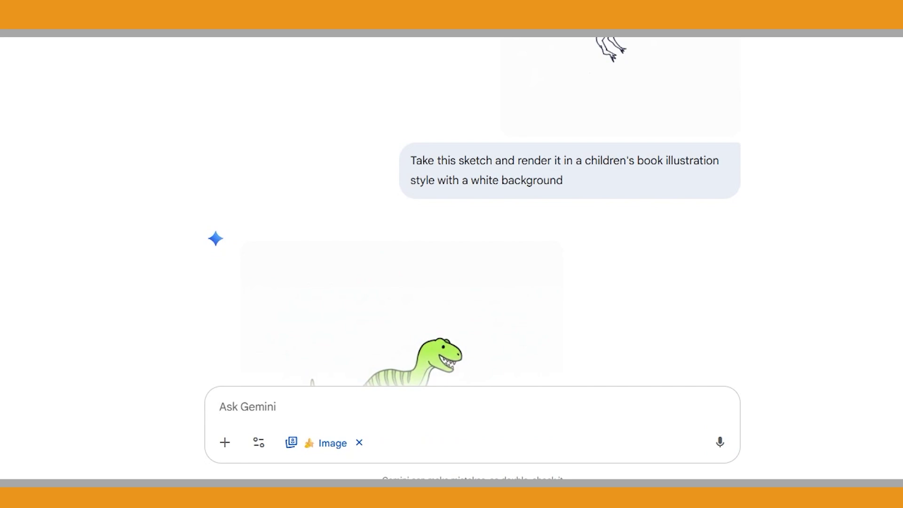
scroll(380, 121, "down", 5)
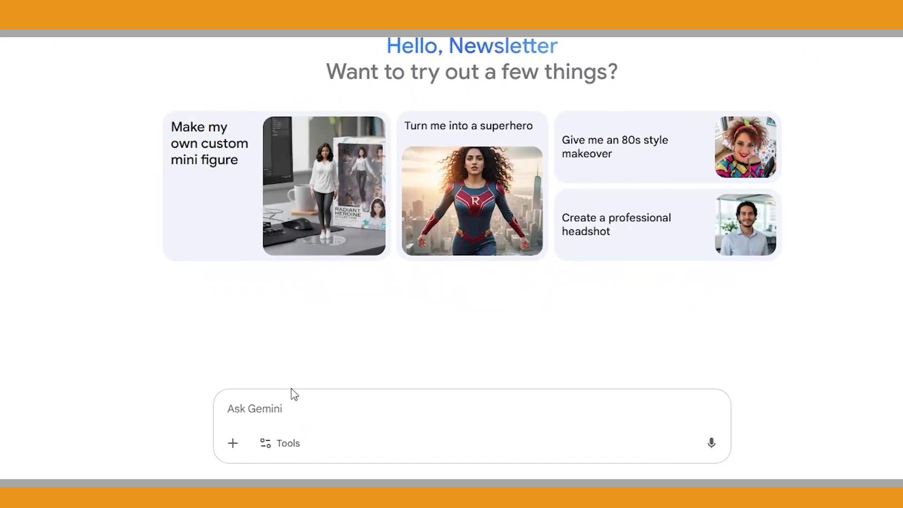
Step: Request a fun, lighthearted story for kids aged 4 to 6 about a dinosaur's summer vacation, meeting friends at a beach, forest and park
type("Provide the narrative for a short children's story for kids aged 4 to 6. The main character is a dinosaur on a summer vacation adventure. Setting: Include scenes at a beach, a forest, and a park. Plot: The dinosaur should meet new friends and discover exciting surprises in each location. Tone: The story should be fun, lighthearted, and engaging for young children")
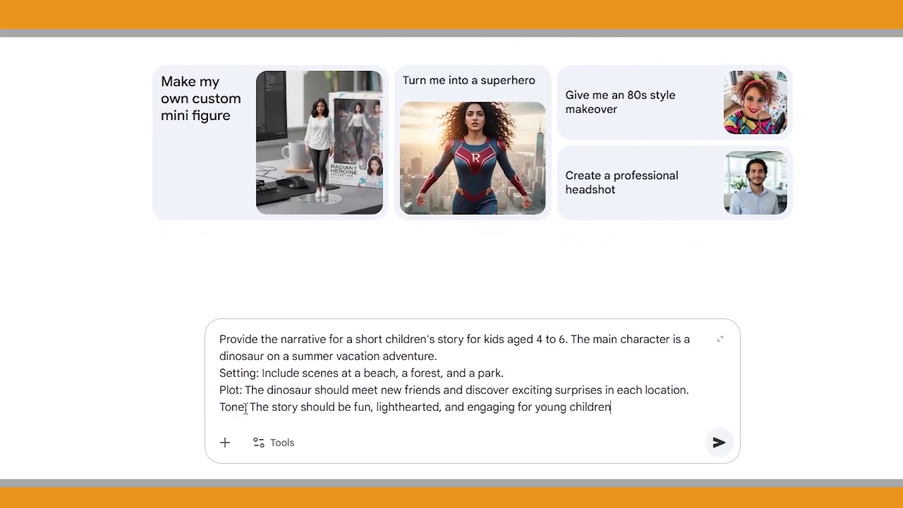
double_click(222, 374)
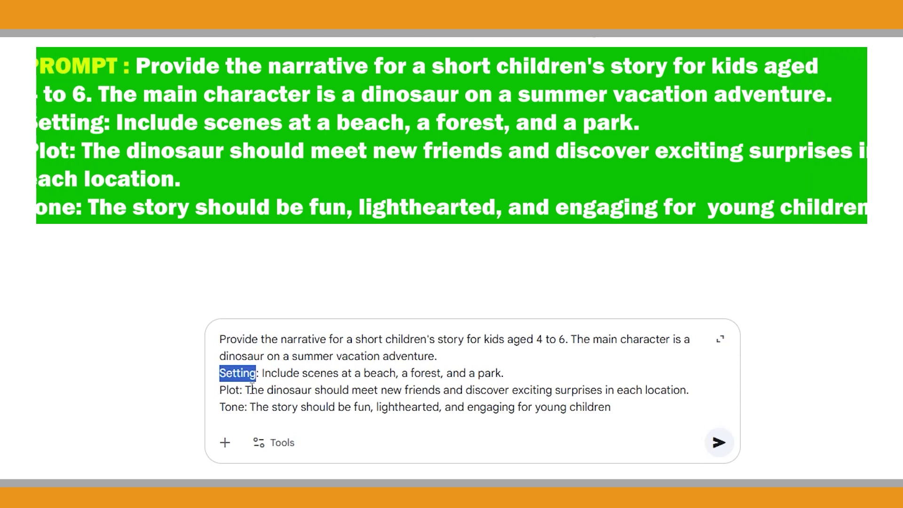
left_click_drag(219, 393, 245, 409)
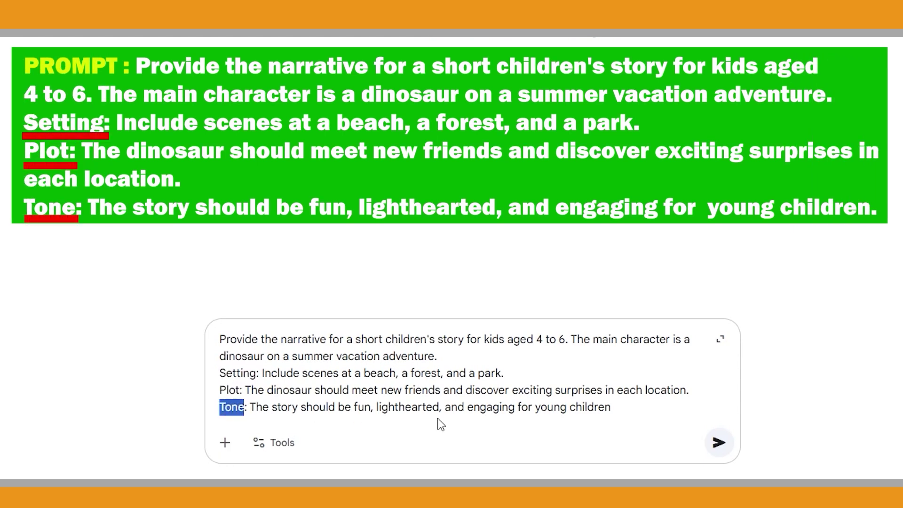
left_click(823, 418)
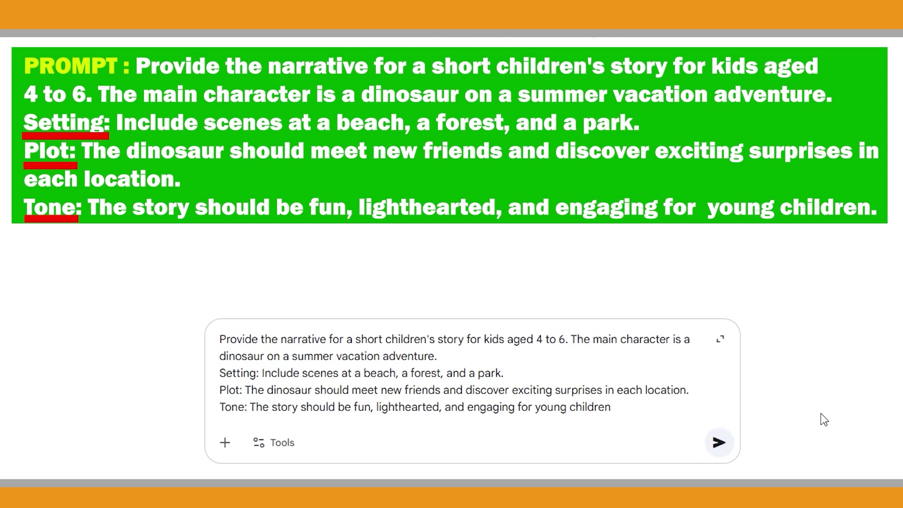
left_click(719, 443)
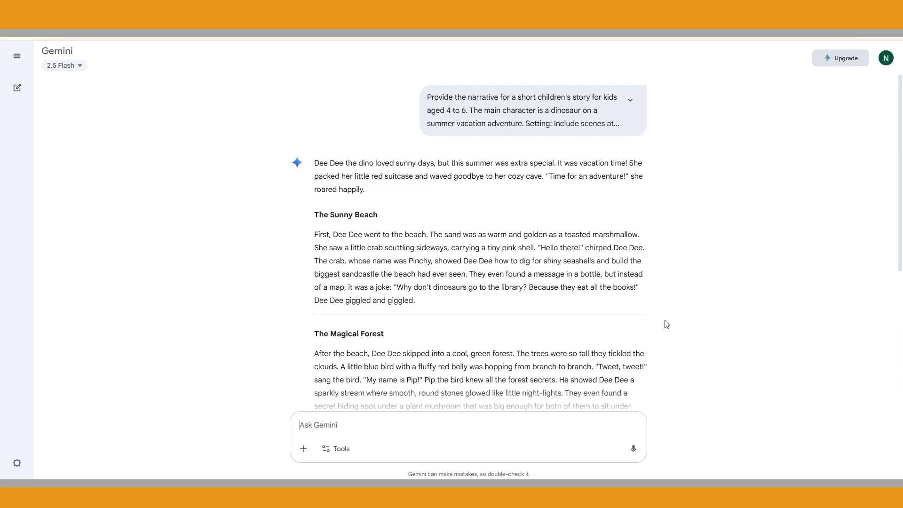
Step: Read through the generated dinosaur story, covering its beach, forest and park sections
scroll(666, 324, "down", 1)
scroll(667, 323, "down", 2)
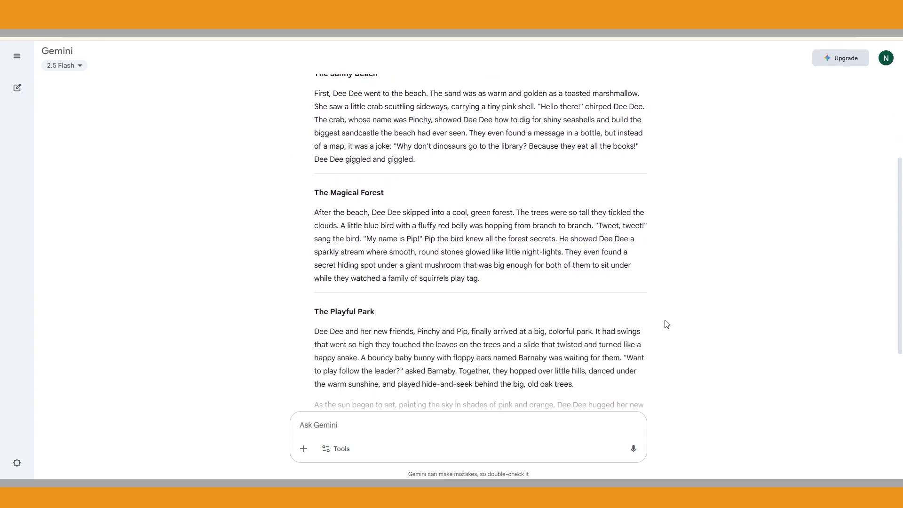
scroll(667, 324, "down", 2)
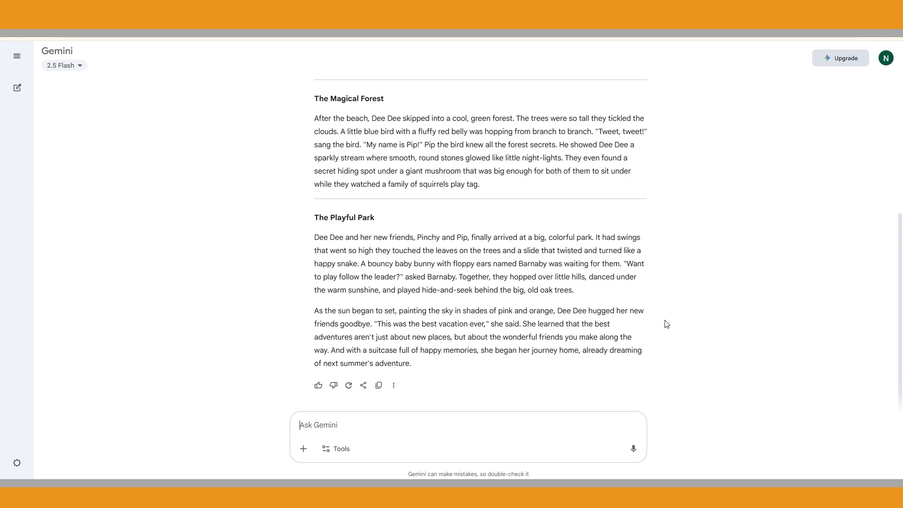
scroll(666, 323, "up", 1)
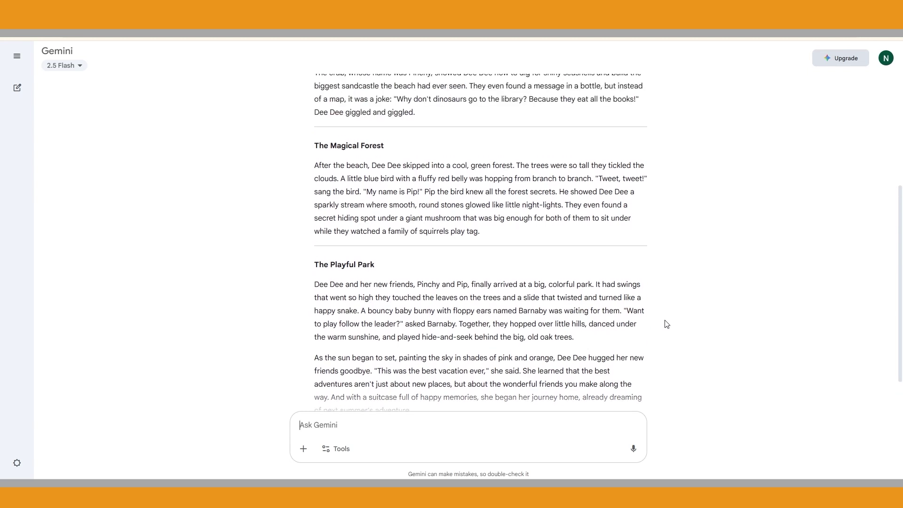
scroll(667, 324, "up", 2)
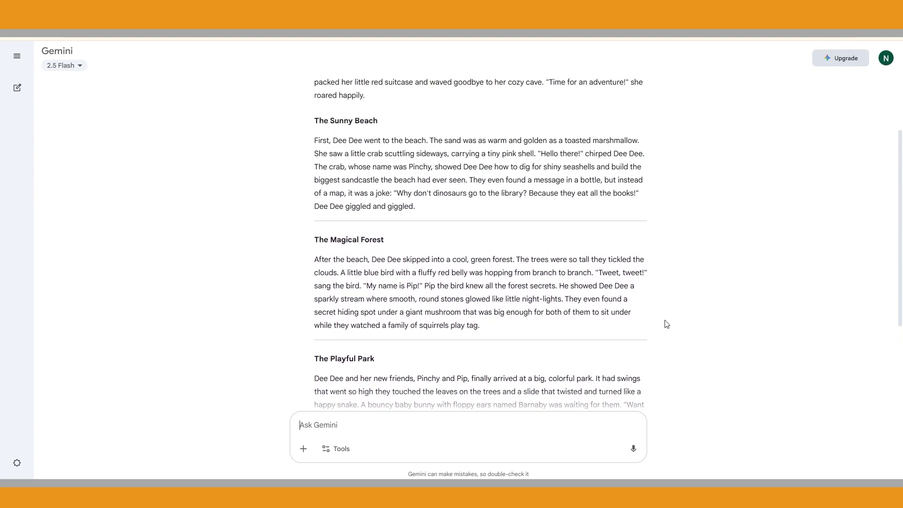
scroll(667, 324, "up", 2)
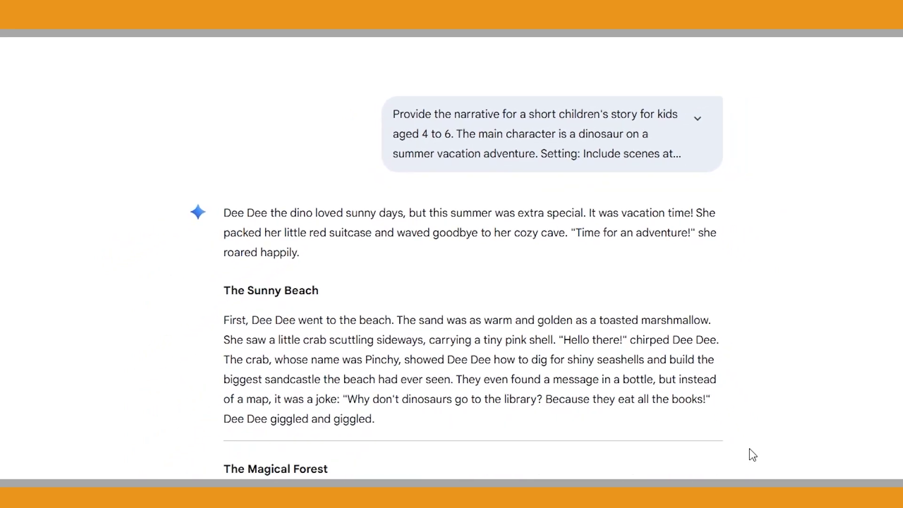
scroll(749, 449, "down", 7)
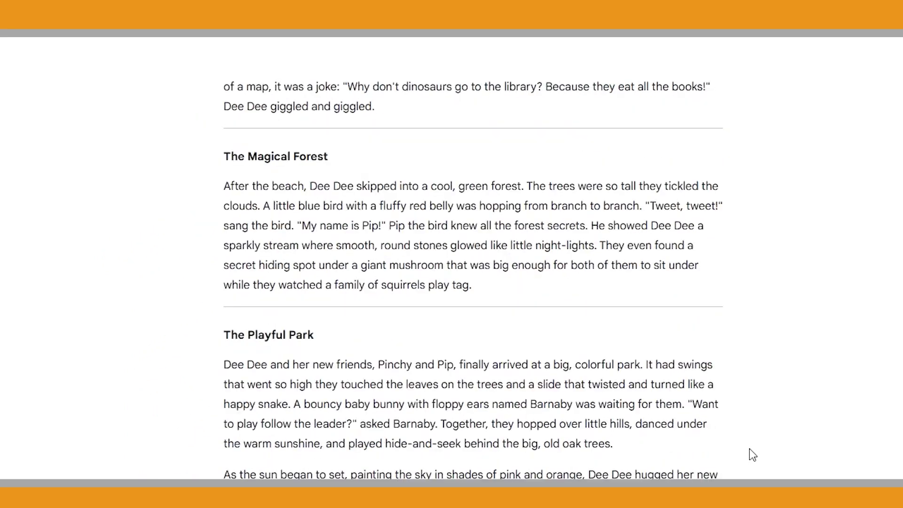
scroll(751, 449, "down", 1)
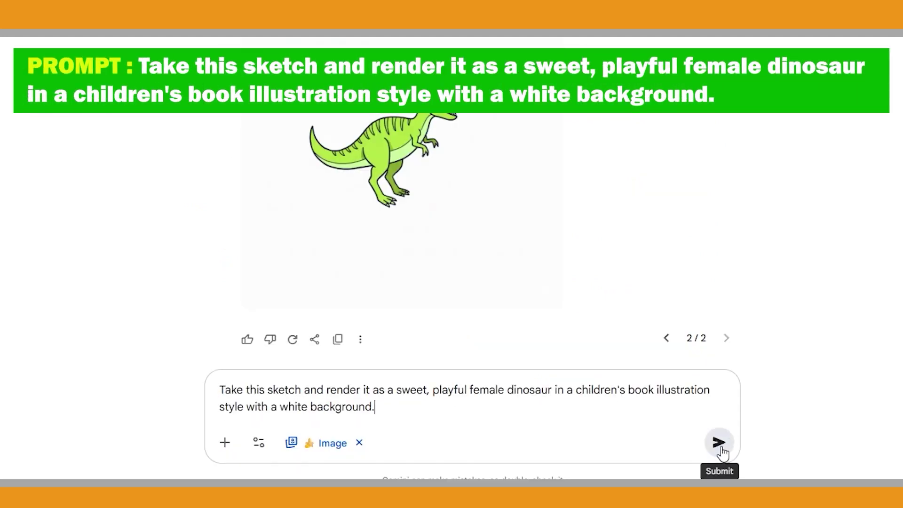
Step: Submit the prompt to render the sketch as a sweet, playful female dinosaur in children's book illustration style with a white background
left_click(720, 446)
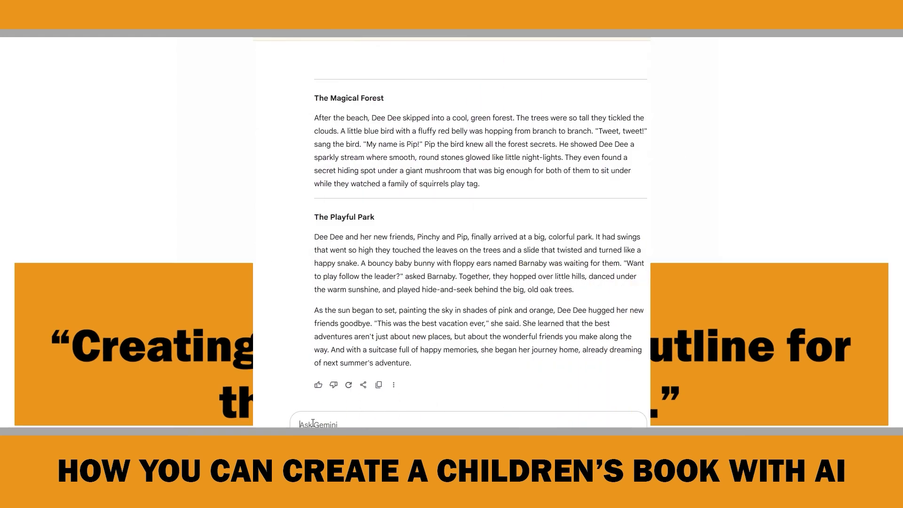
Step: Request a page-by-page story outline of at most 12 pages, starting with Cover Page (Page 0), with page number, text and illustration description
type("Using the story you just wrote, create a detailed, page-by-page outline for a children's book. The outline should have a maximum of 12 pages and include the following for each page: Page number: The sequential number of the page (start with Page 1 for the first page of the story, not the cover). Text: The exact text that will be on the page, formatted for a young reader. Illustration description: A clear and concise description of the image that should appear on the page. Start with a separate entry for the Cover Page (Page 0), then continue with the numbered pages of the story.")
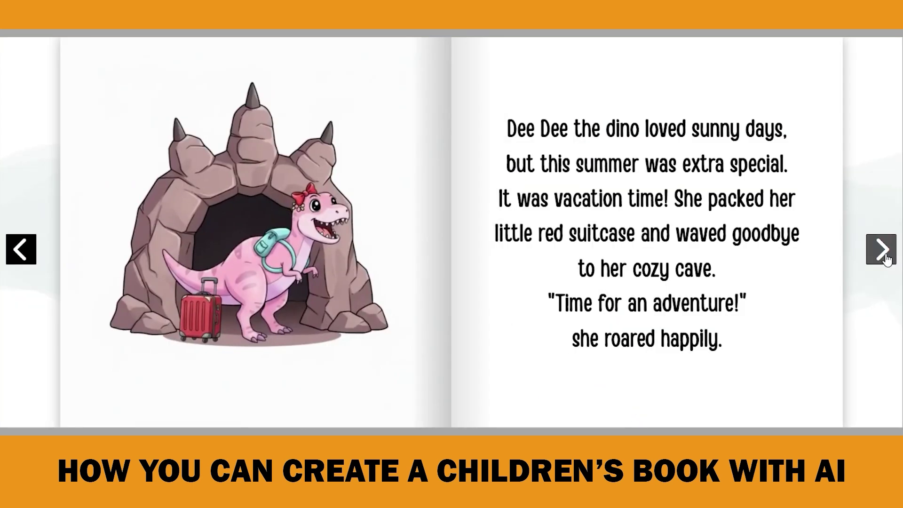
left_click(884, 254)
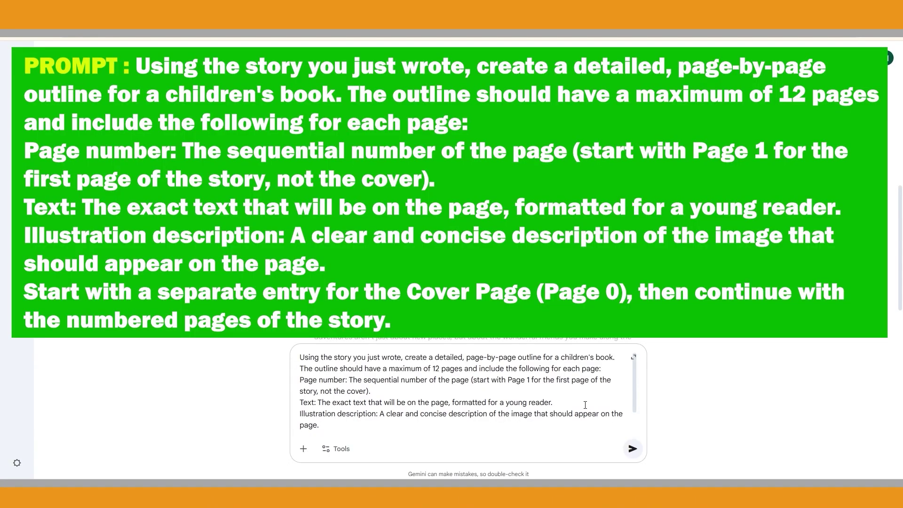
left_click_drag(301, 380, 346, 381)
left_click_drag(302, 405, 379, 391)
scroll(386, 405, "down", 1)
left_click(499, 438)
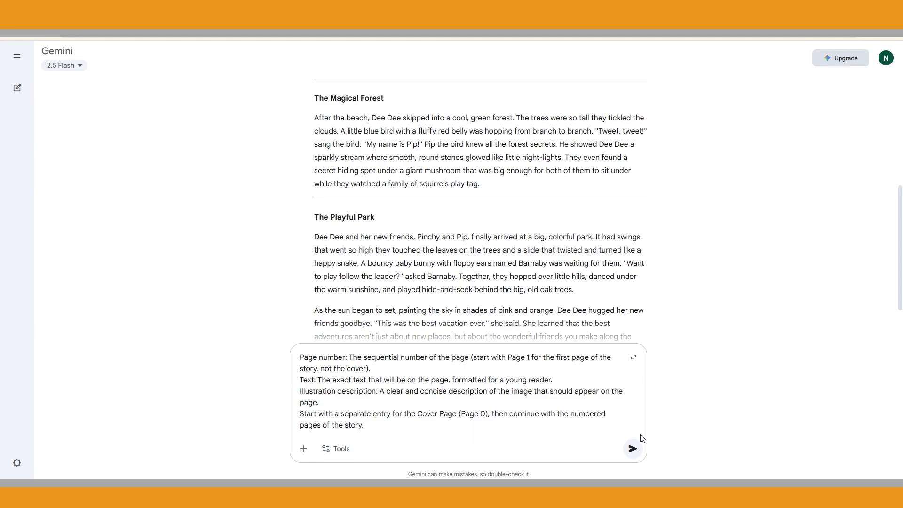
scroll(643, 438, "up", 1)
left_click(633, 449)
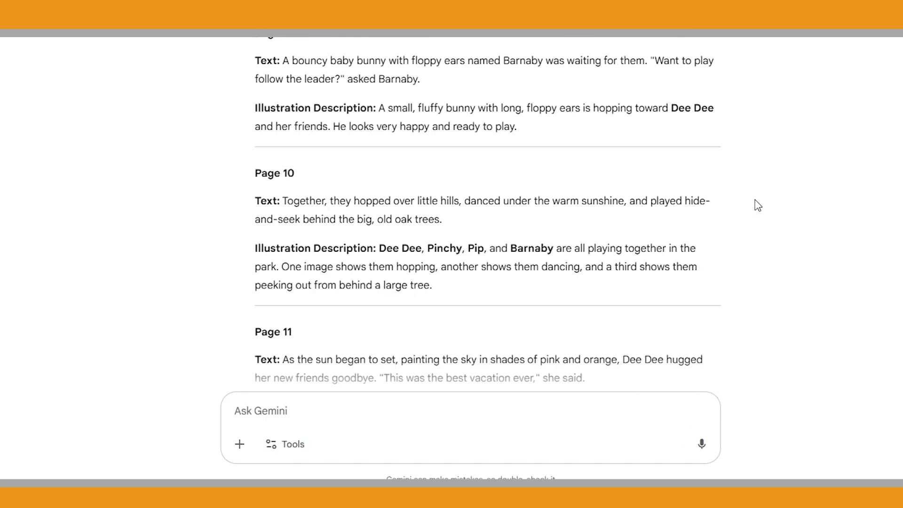
Step: Request the outline as a chart with Page Number, Text and Illustration Description columns and no extra commentary, and export it to Google Sheets
left_click(491, 412)
type("Please format the following children's book outline into a chart with three columns: 'Page Number,' ' 'Text.' and  'Illustration Description'.Do not include any additional commentary or text outside of the chart itself.")
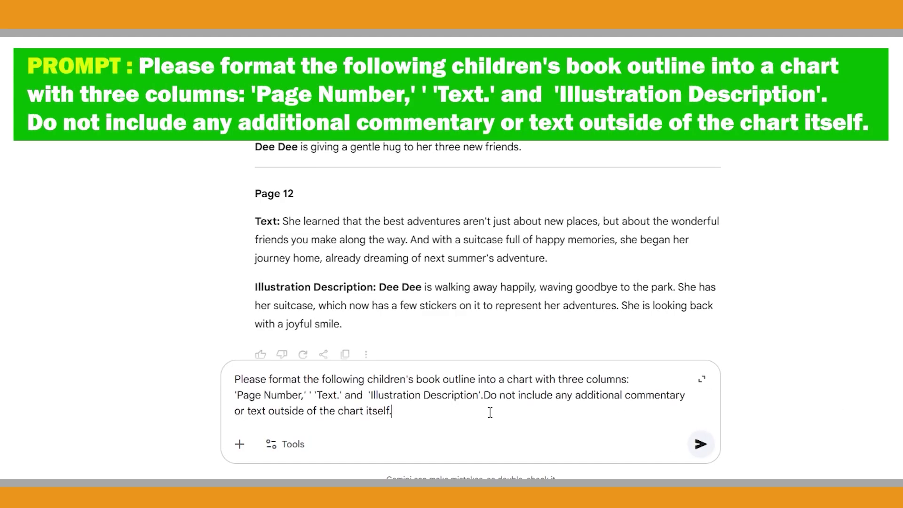
left_click_drag(371, 395, 478, 395)
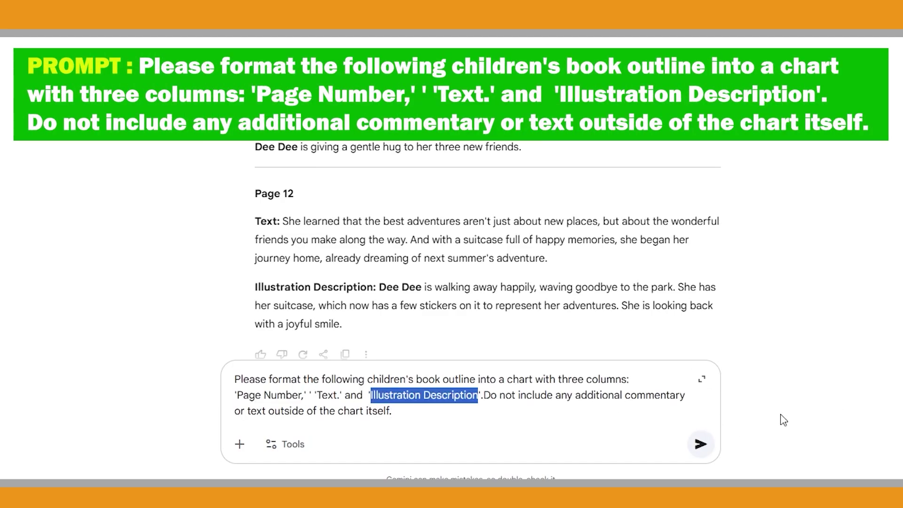
key("Return")
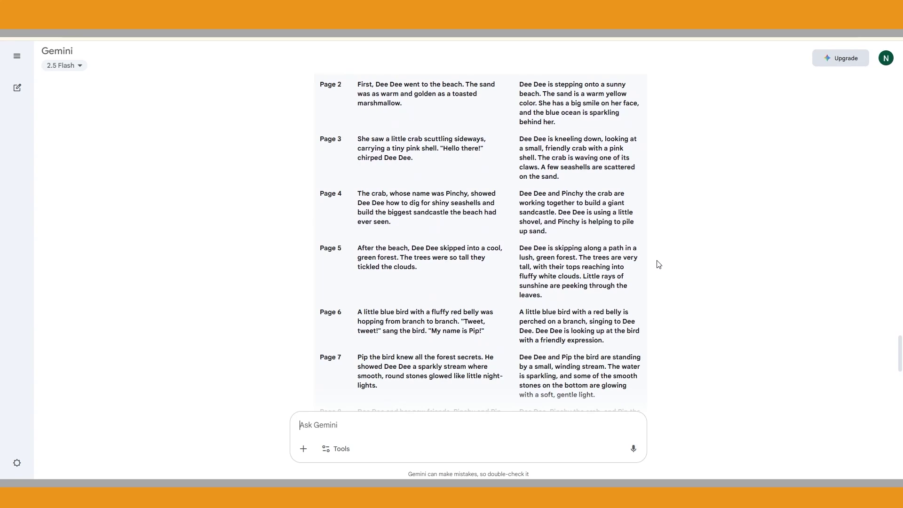
scroll(658, 264, "down", 7)
left_click(362, 352)
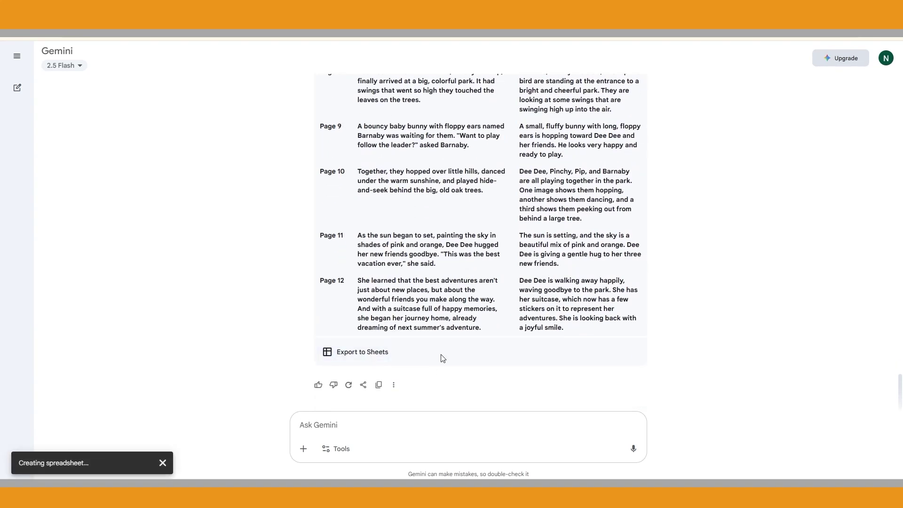
Step: Wrap and widen the Text and Illustration Description columns in the exported spreadsheet, and make the header row bold
left_click_drag(94, 115, 243, 116)
left_click(124, 62)
mouse_move(151, 146)
left_click(288, 170)
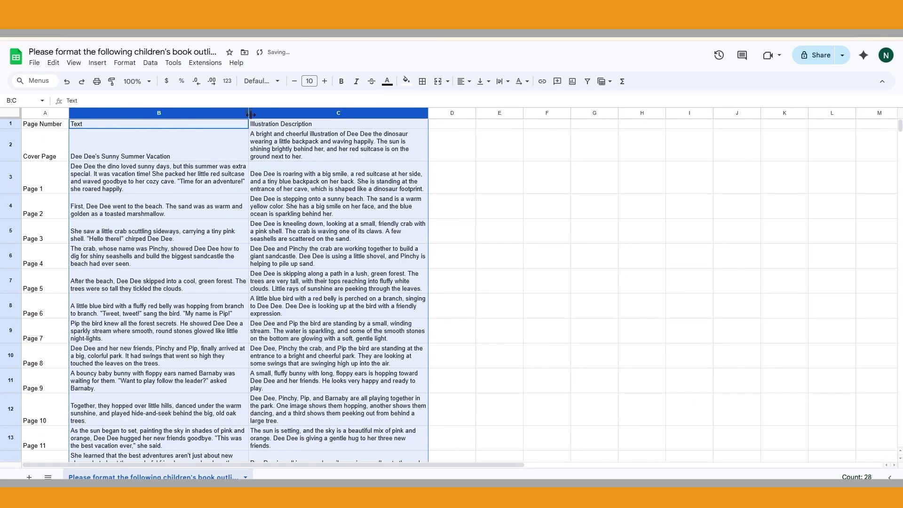
left_click_drag(428, 113, 472, 113)
left_click_drag(46, 124, 400, 123)
key("ctrl+b")
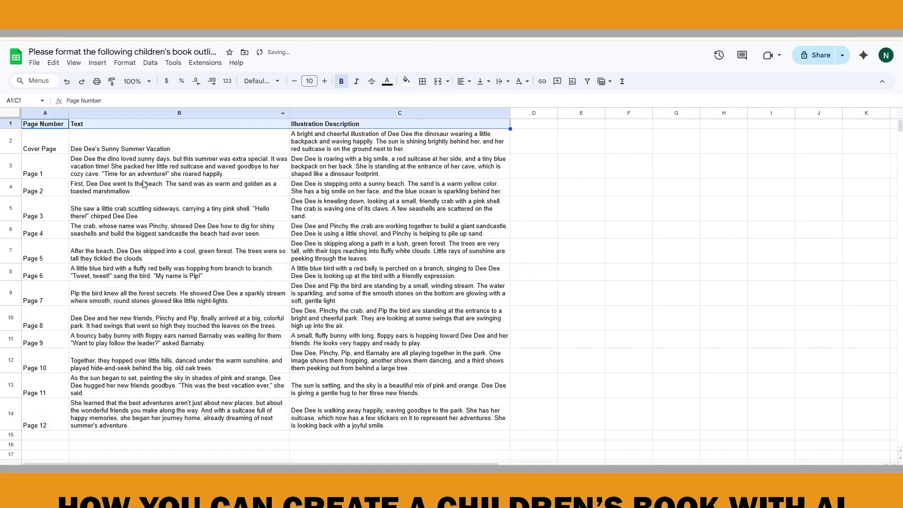
left_click(400, 142)
left_click(179, 209)
left_click(399, 251)
left_click(179, 318)
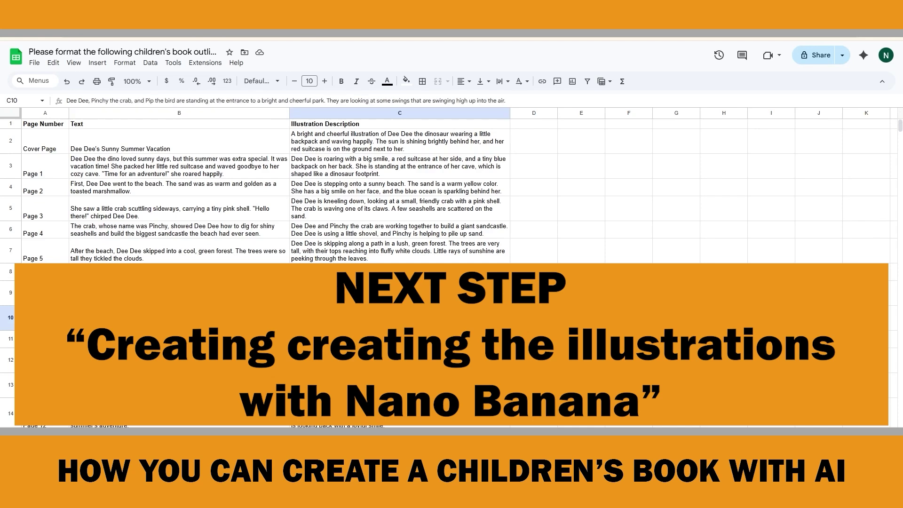
left_click(400, 339)
left_click(629, 339)
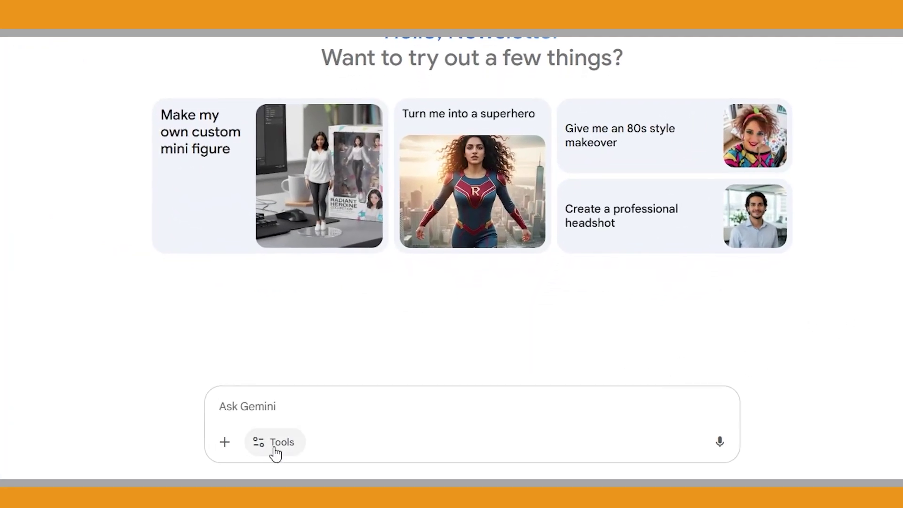
Step: Switch to a new Gemini chat, enable image creation and attach the pink dinosaur picture
left_click(276, 451)
left_click(343, 353)
left_click(262, 375)
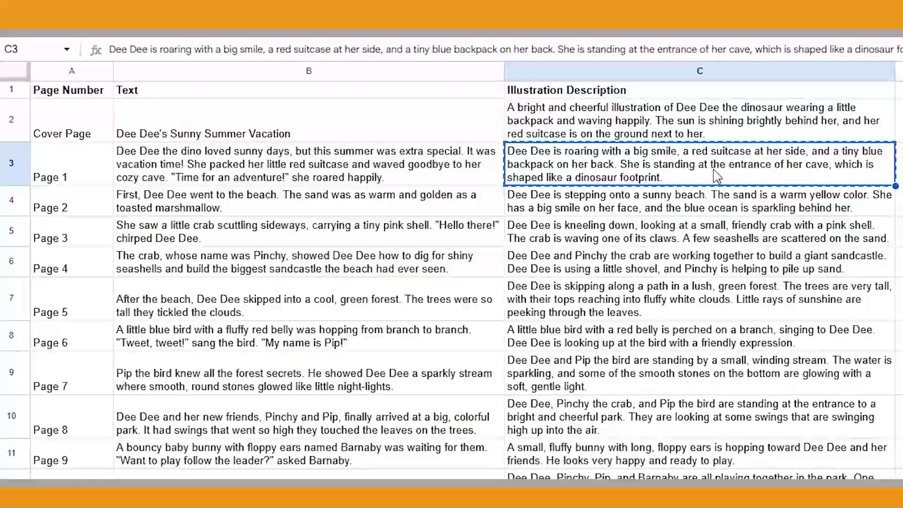
Step: Copy the Page 1 illustration description from the spreadsheet into the Gemini prompt and put "The Dinosaur," in front of it
right_click(688, 165)
left_click(726, 117)
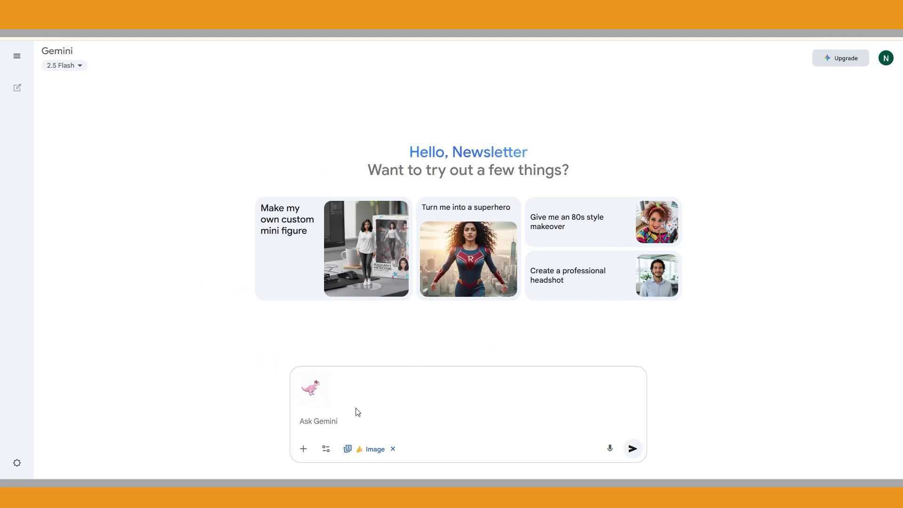
type("Dee Dee is roaring with a big smile, a red suitcase at her side, and a tiny blue backpack on her back. She is standing at the entrance of her cave, which is shaped like a dinosaur footprint.")
left_click(304, 409)
type("The Dinosaur,")
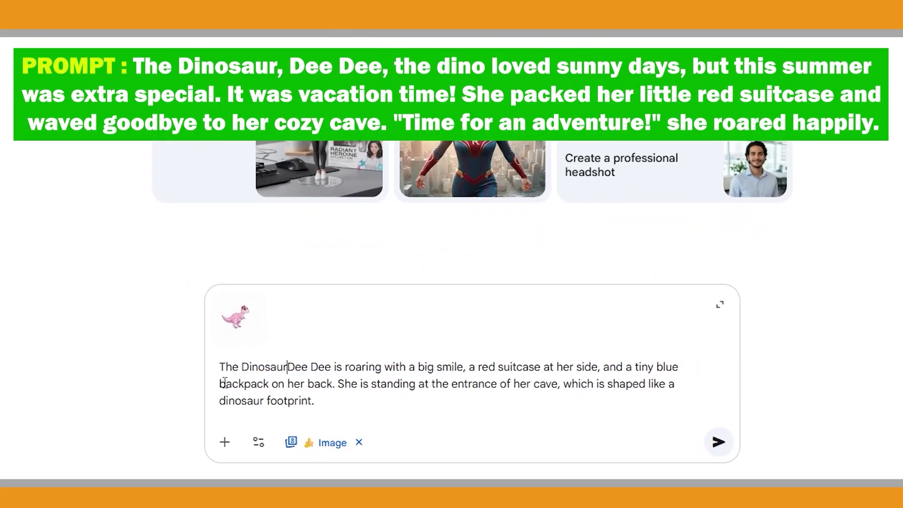
Step: Add a comma after "Dee Dee" in the Page 1 prompt, generate the cave illustration, and view it enlarged
left_click(335, 367)
type(",")
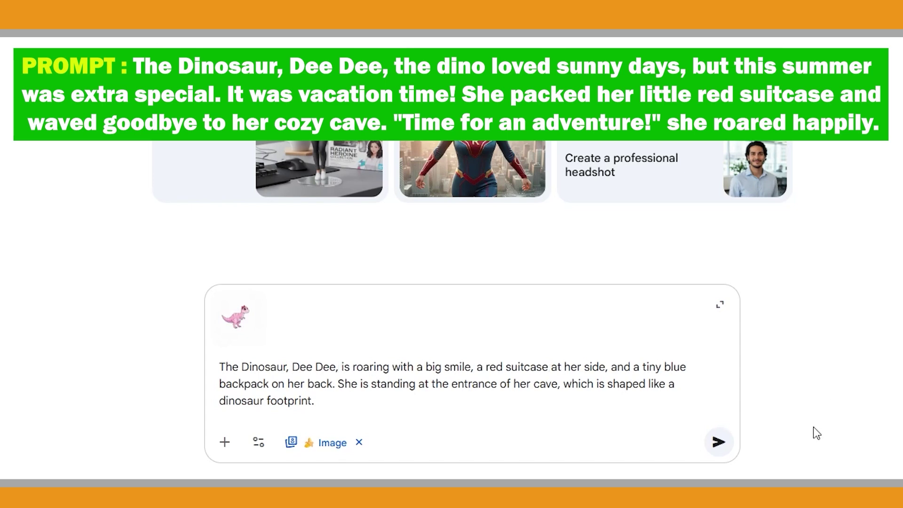
left_click(719, 442)
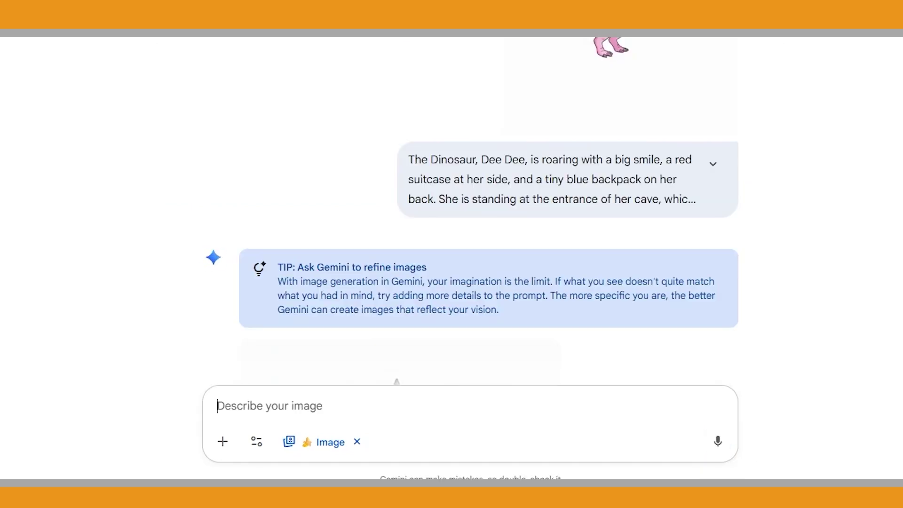
scroll(824, 243, "down", 5)
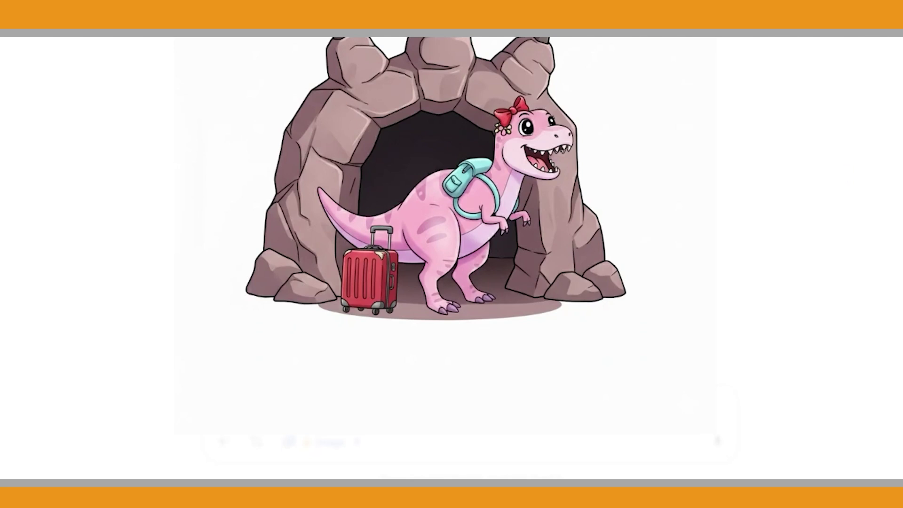
key("Escape")
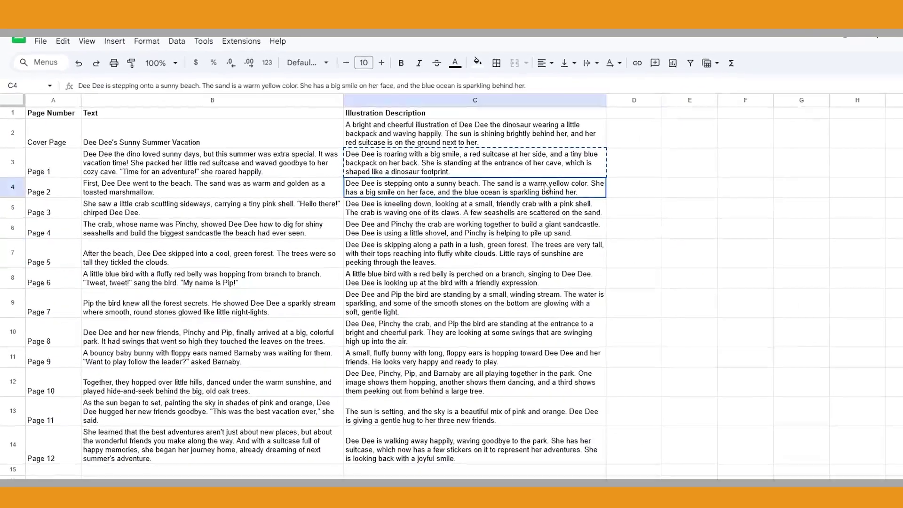
Step: Copy the Page 2 illustration description from the spreadsheet into Gemini, begin it with "The Dinosaur, Dee Dee," and generate the beach image
key("ctrl+c")
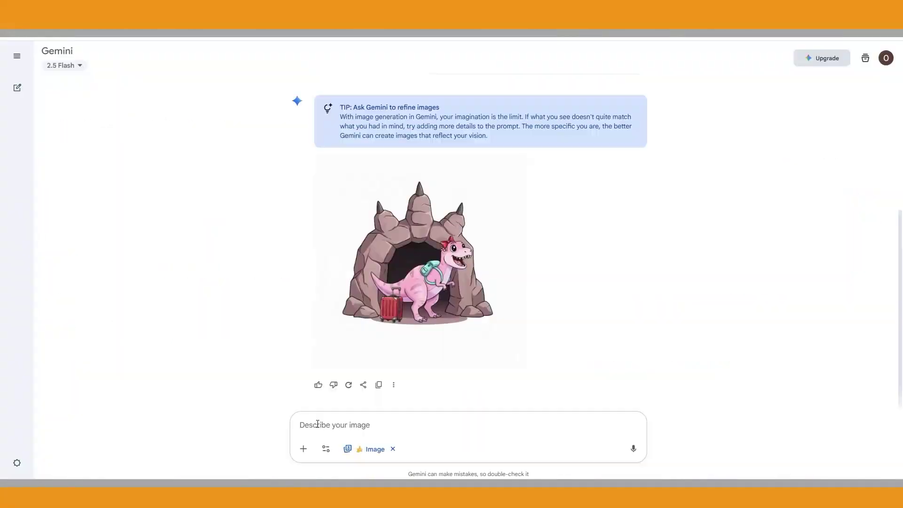
key("ctrl+v")
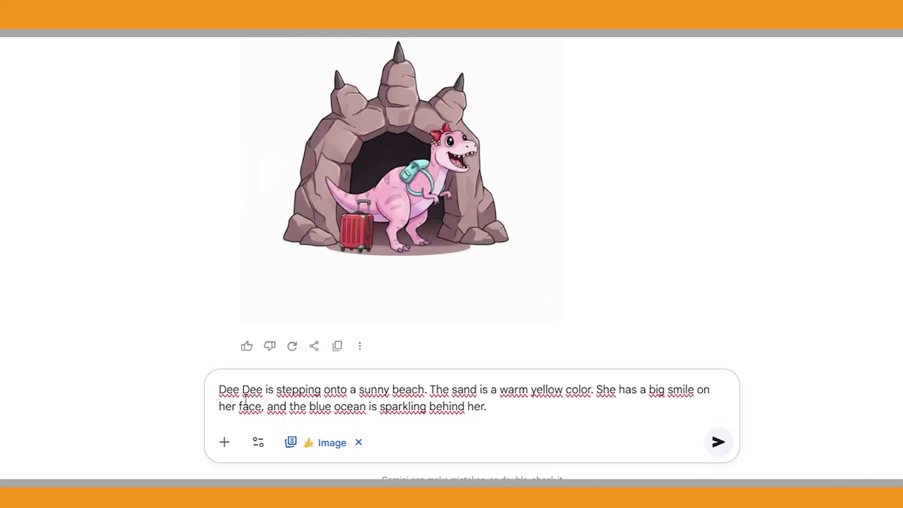
left_click(220, 390)
type("The Dinosaur, ,")
left_click(718, 442)
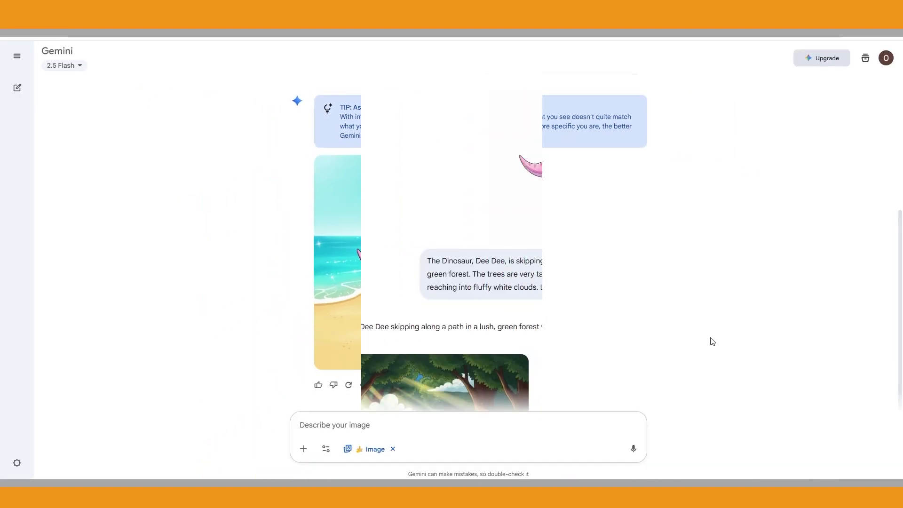
Step: Review the generated illustrations and their prompts from the forest path through the stream and park scenes to the farewell hug
scroll(745, 280, "down", 15)
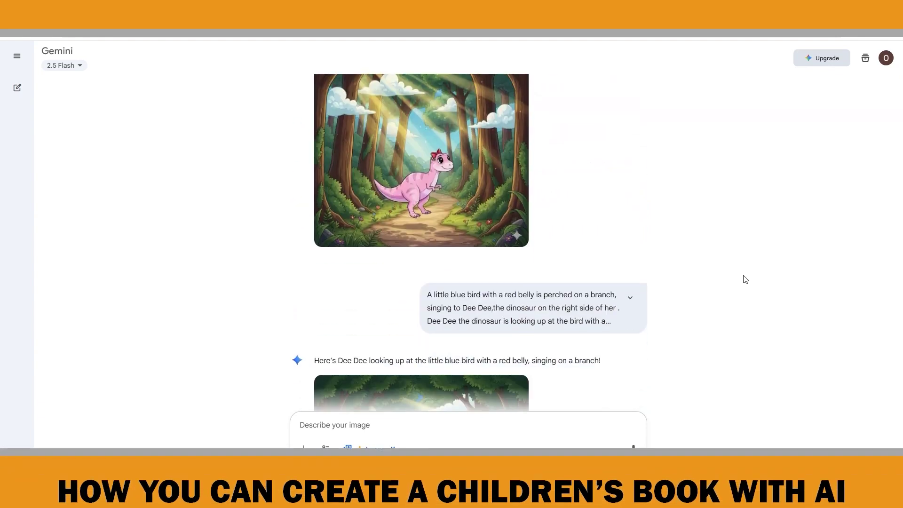
scroll(745, 280, "down", 20)
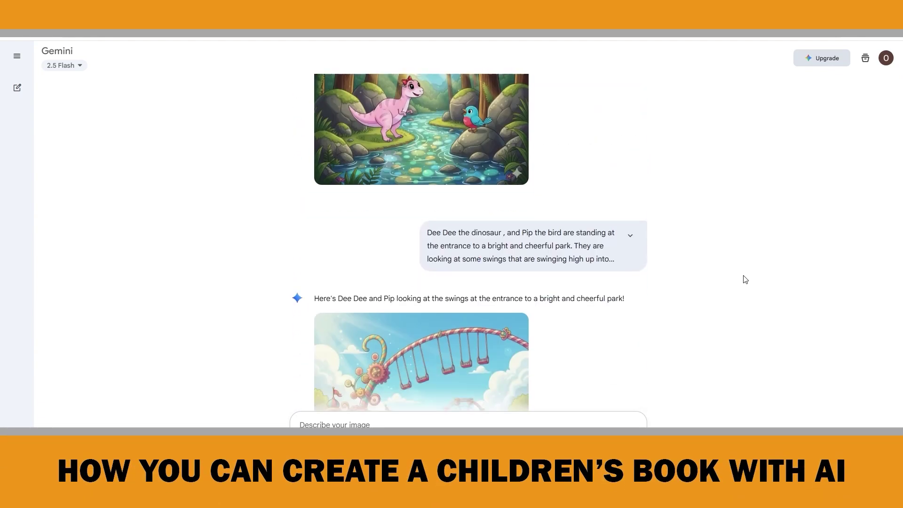
scroll(745, 279, "down", 20)
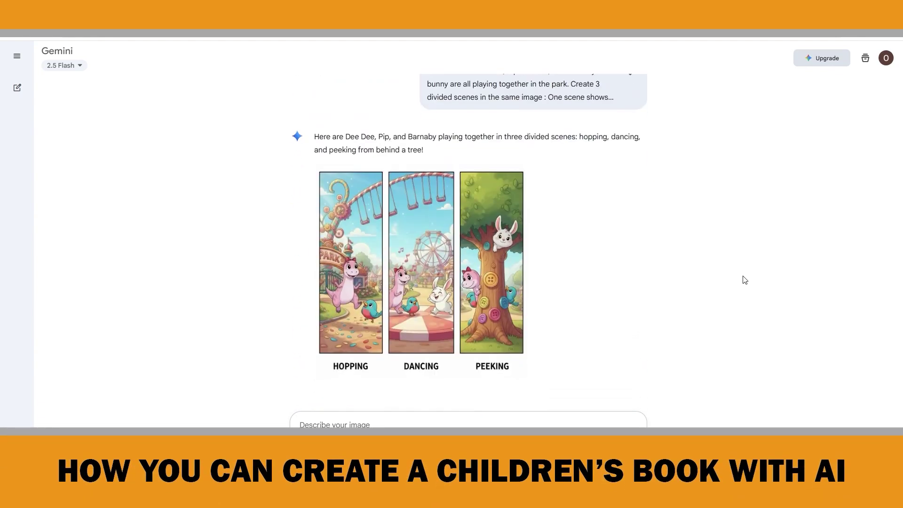
scroll(745, 280, "down", 20)
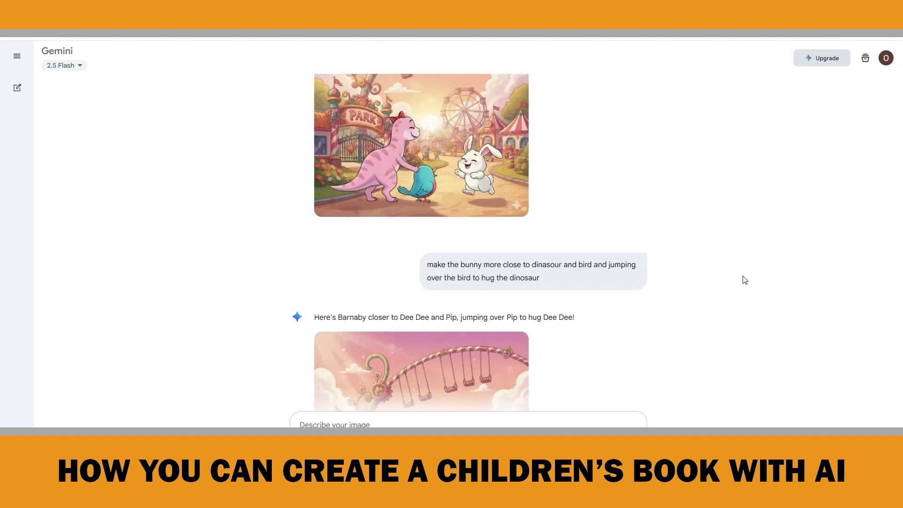
scroll(745, 280, "down", 6)
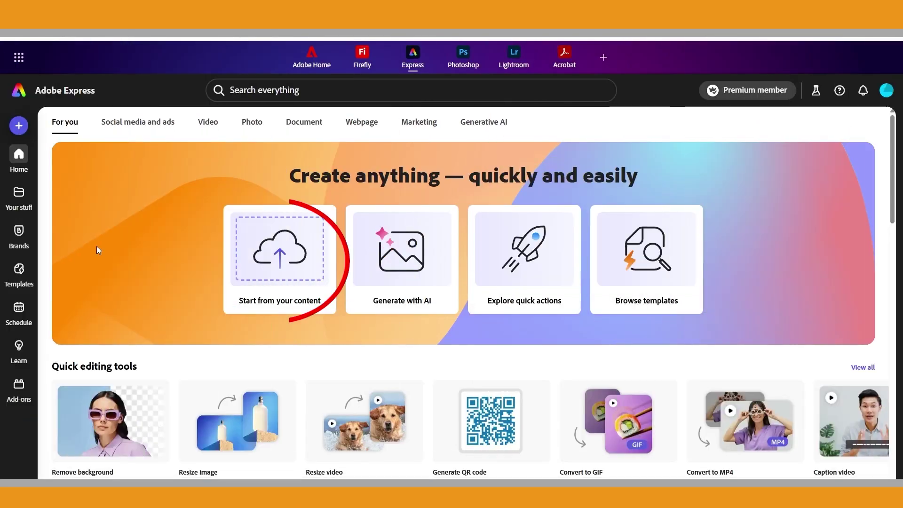
Step: Switch to Adobe Express, open Page_6.png for editing, and run Remove object on the corner sparkle watermark with brush size 29
left_click(276, 260)
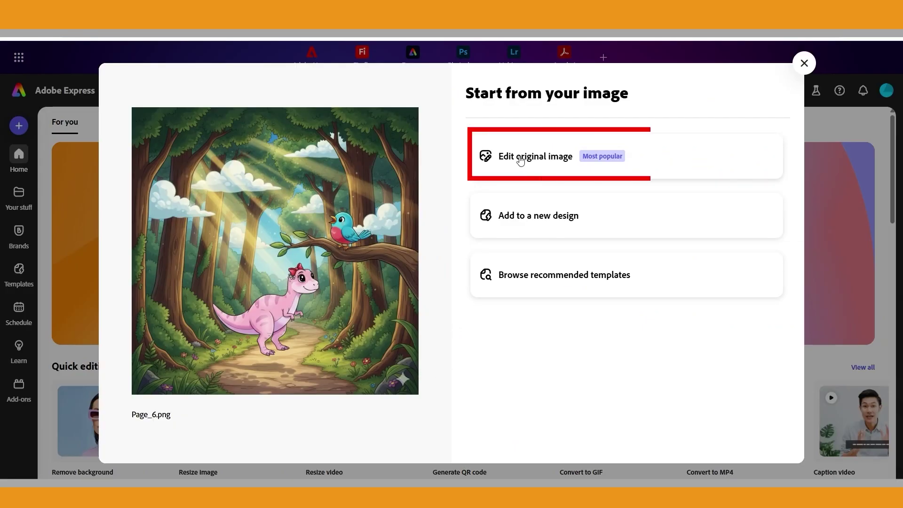
left_click(520, 157)
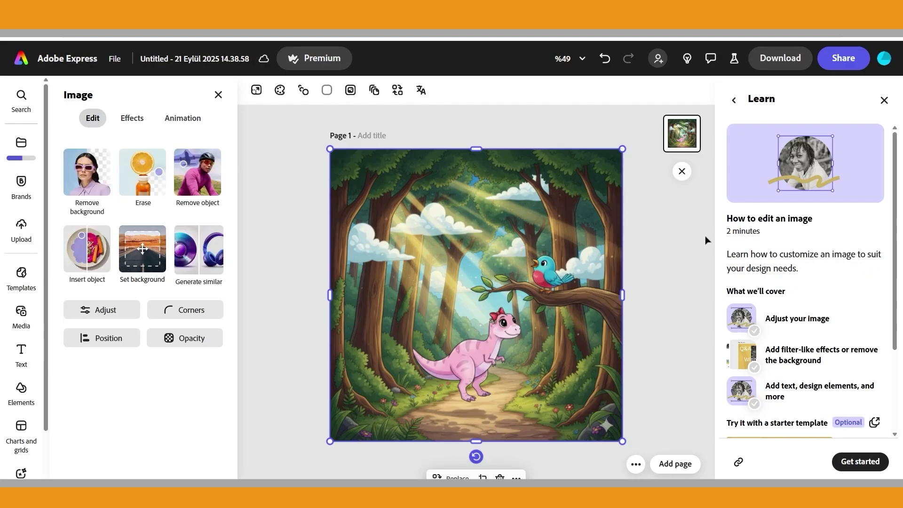
left_click(193, 174)
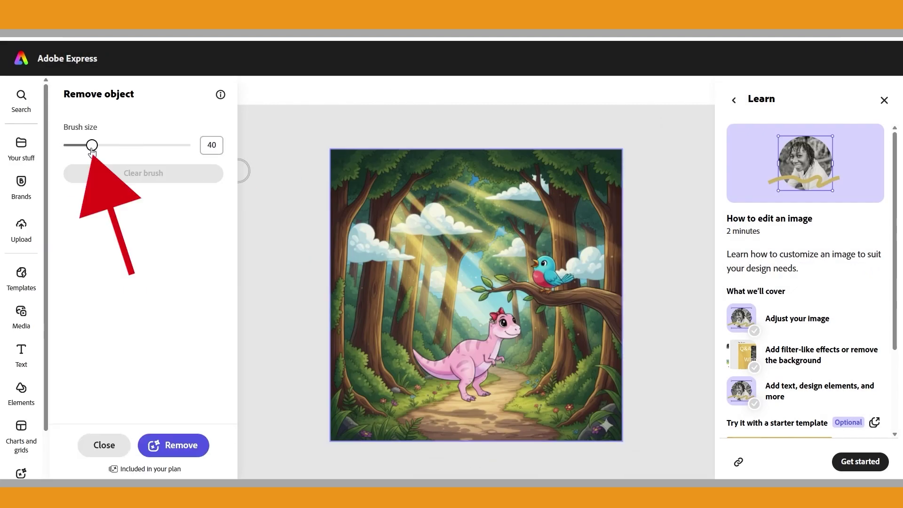
left_click_drag(91, 146, 85, 147)
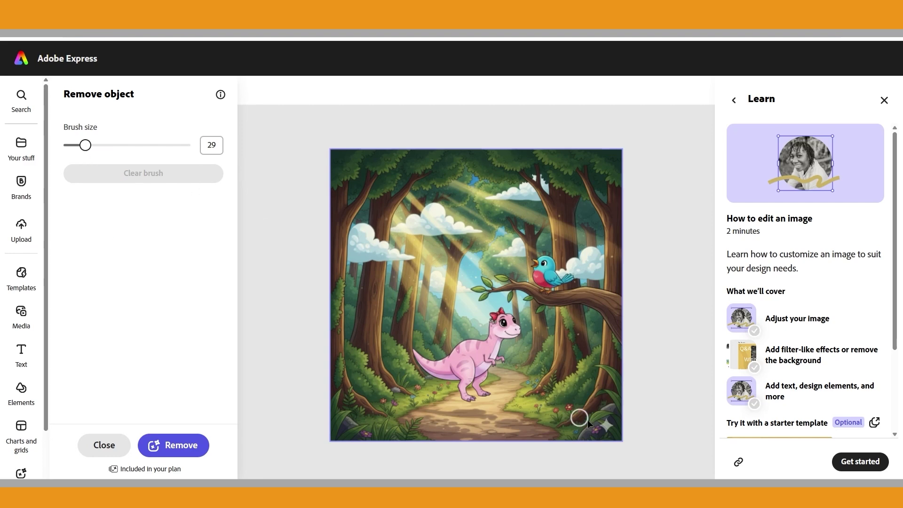
left_click(606, 426)
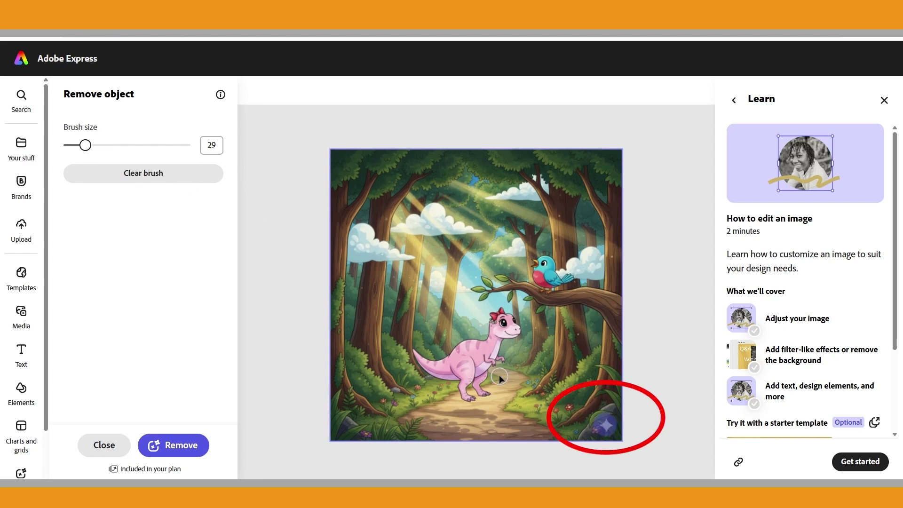
left_click(174, 445)
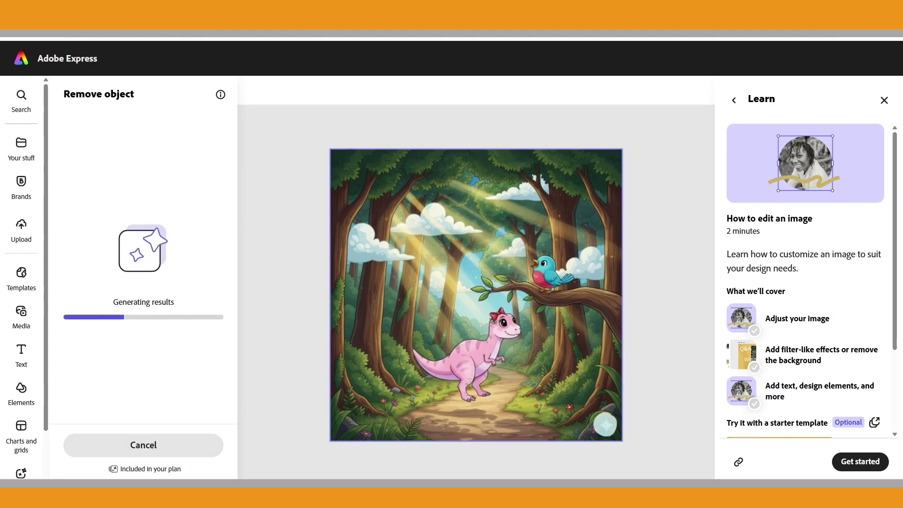
Step: Compare the three object removal results, keep the first one, and leave the Remove object tool
mouse_move(172, 174)
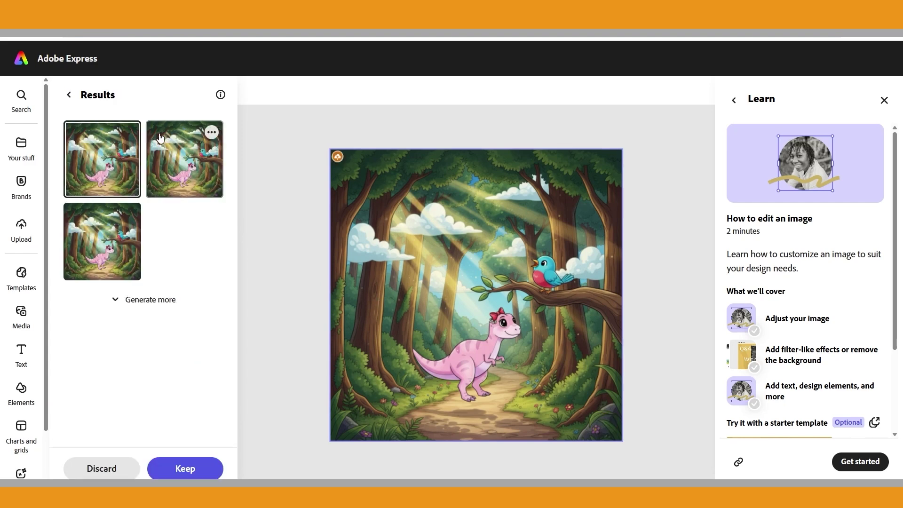
left_click(171, 174)
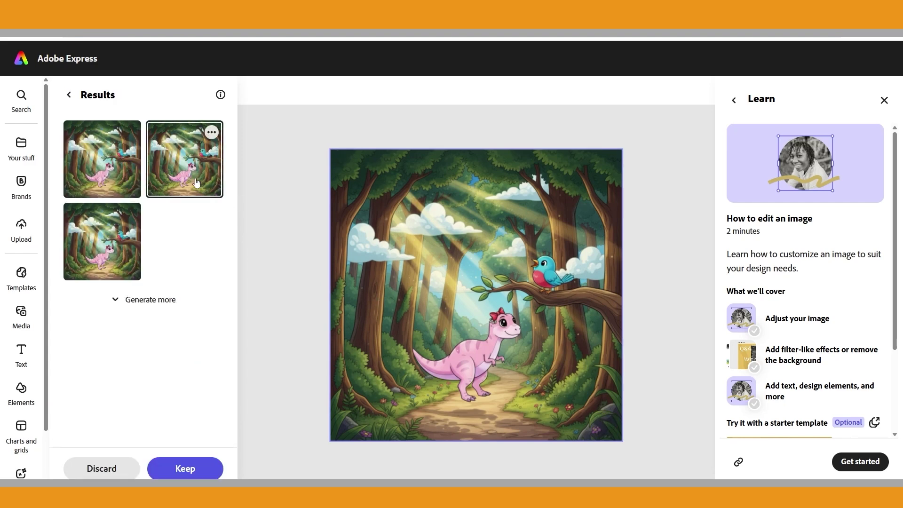
left_click(110, 242)
left_click(108, 182)
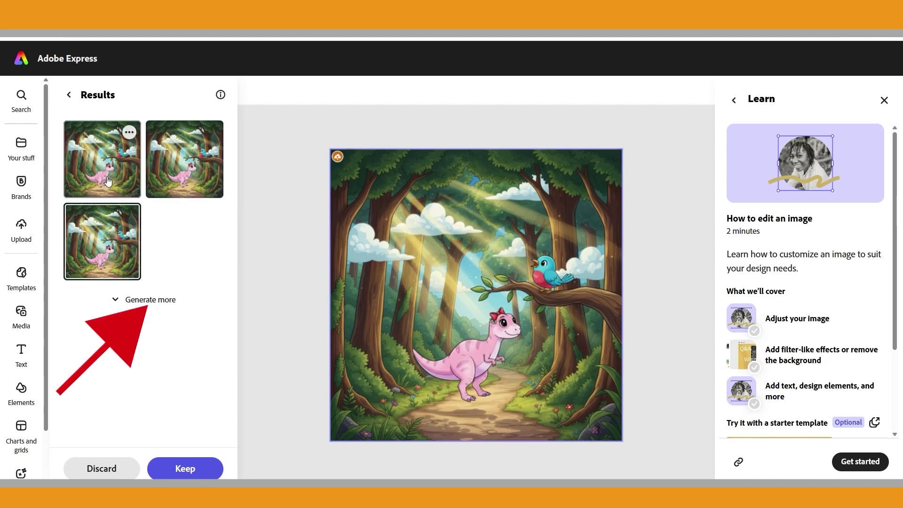
left_click(186, 470)
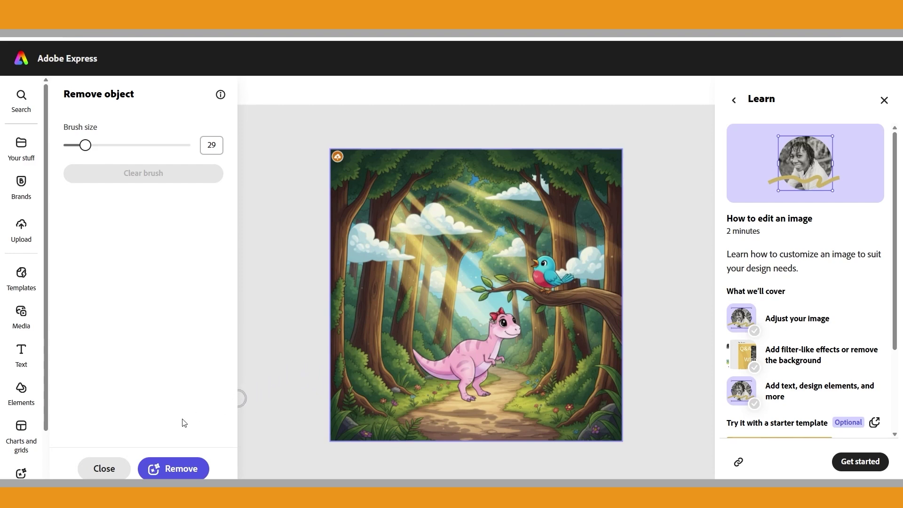
left_click(102, 470)
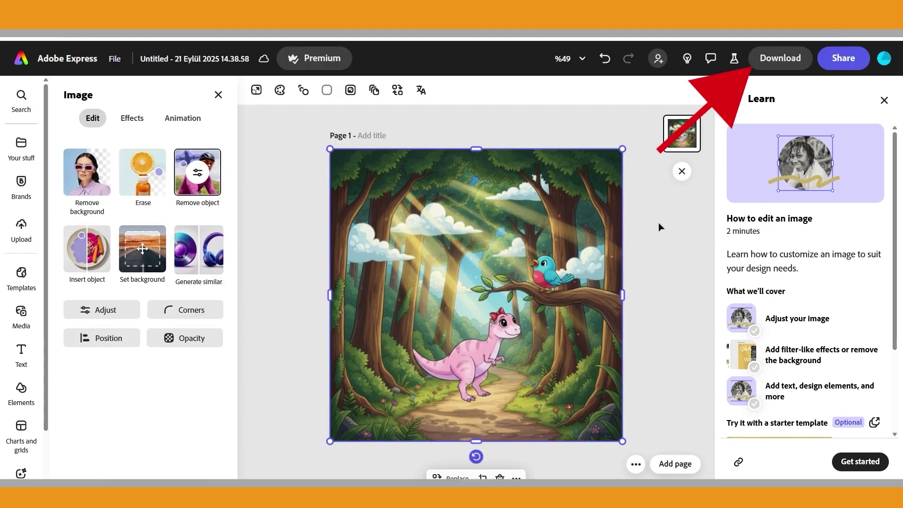
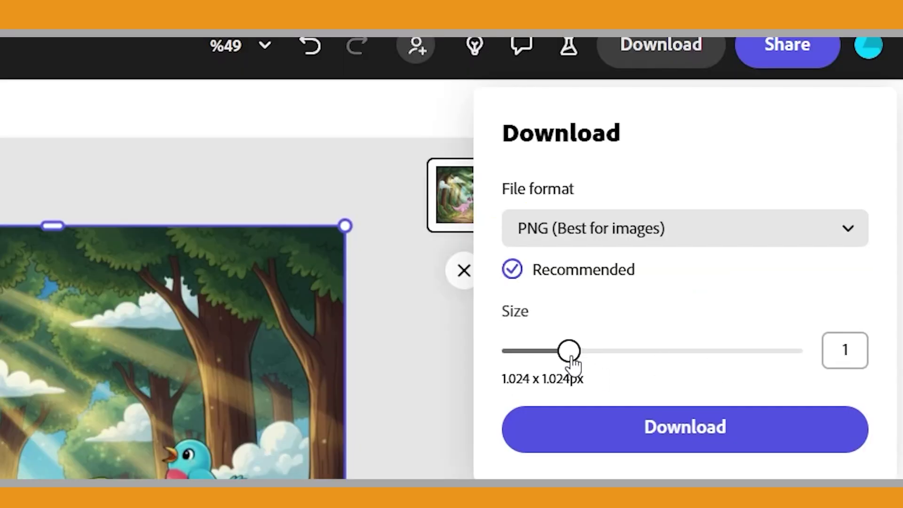
Step: Try enlarging the PNG download size to 1.875 and 2.375, and reduce it again
left_click_drag(569, 353, 639, 361)
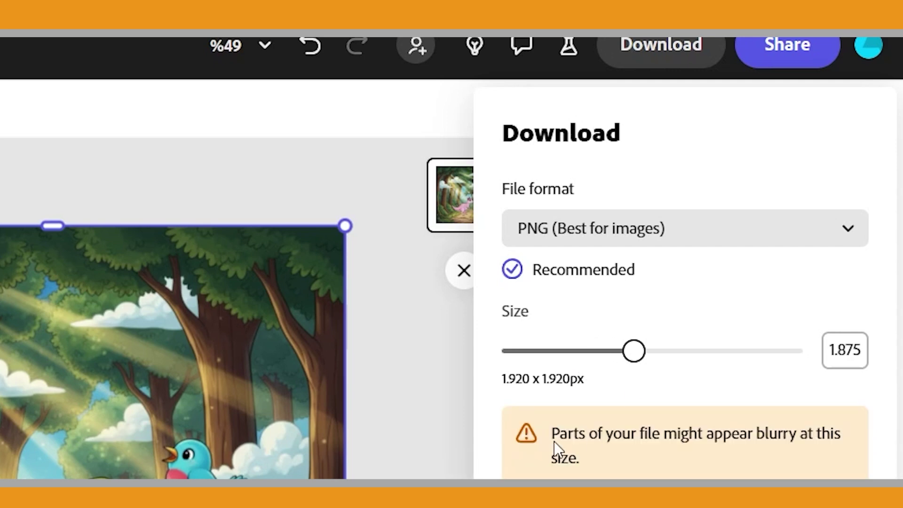
left_click_drag(633, 351, 671, 356)
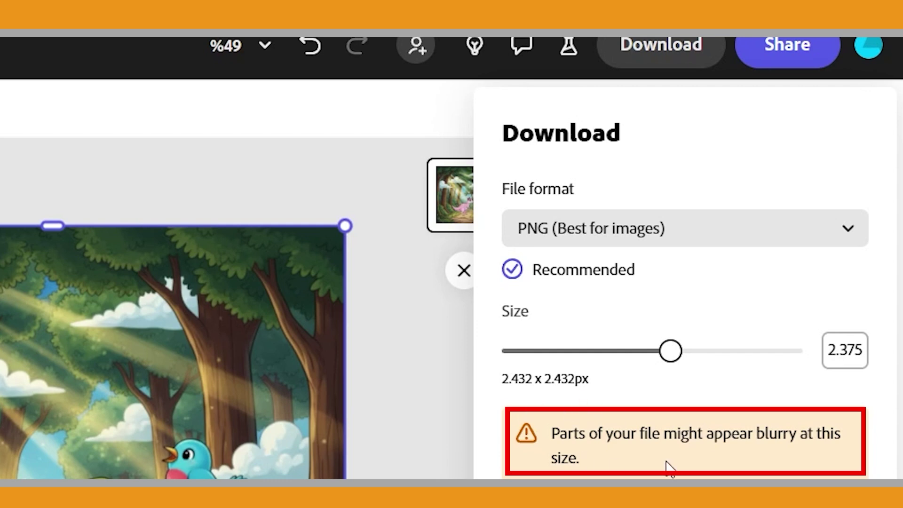
left_click_drag(668, 362, 566, 360)
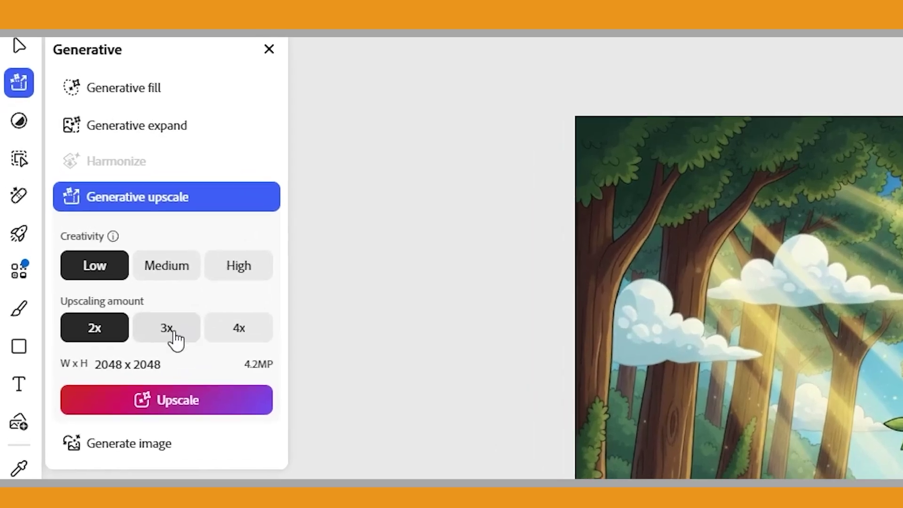
Step: Switch to Photoshop, run Generative upscale on the forest image at 2x with Low creativity, and toggle the upscaled layer to compare
left_click(95, 231)
left_click(182, 409)
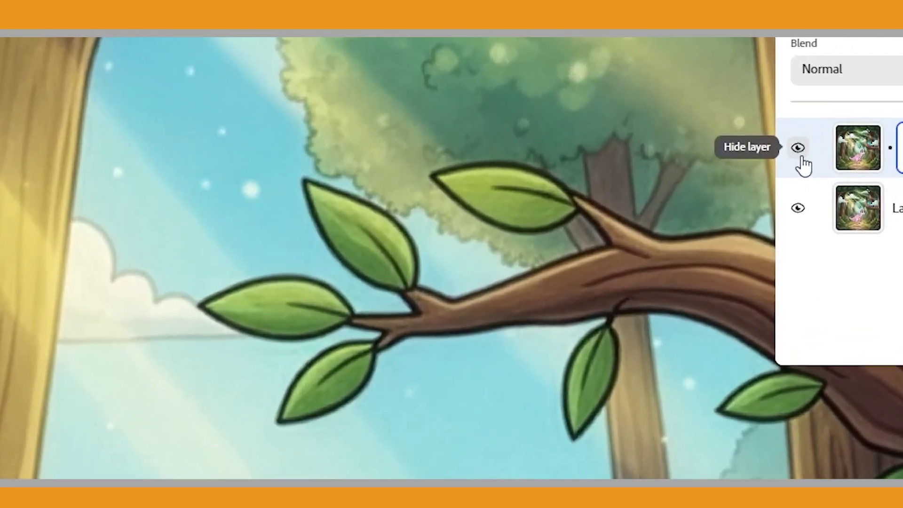
left_click(724, 168)
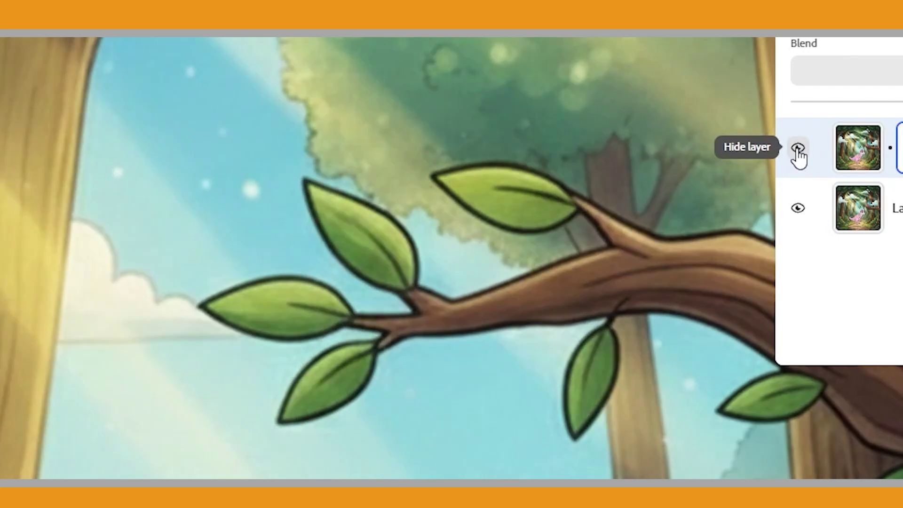
left_click(798, 150)
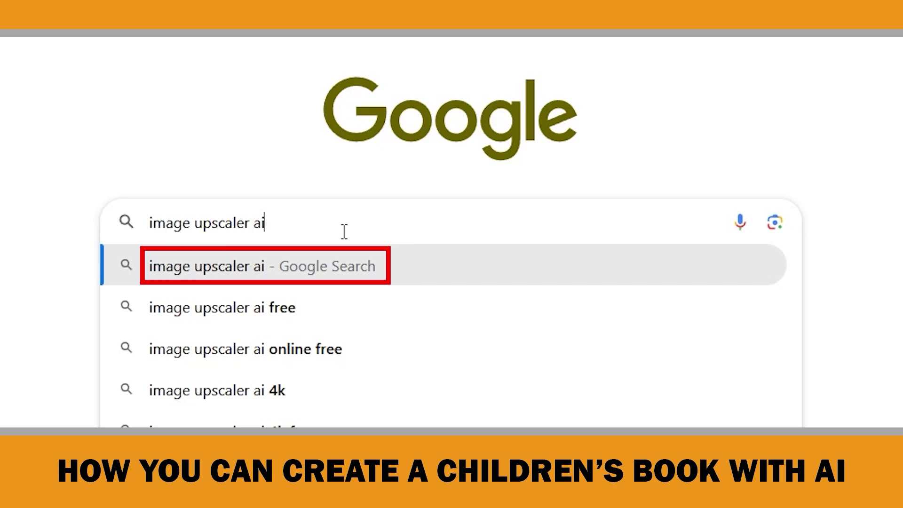
Step: Search Google for "image upscaler ai" and open the Imgupscaler AI site
key("Return")
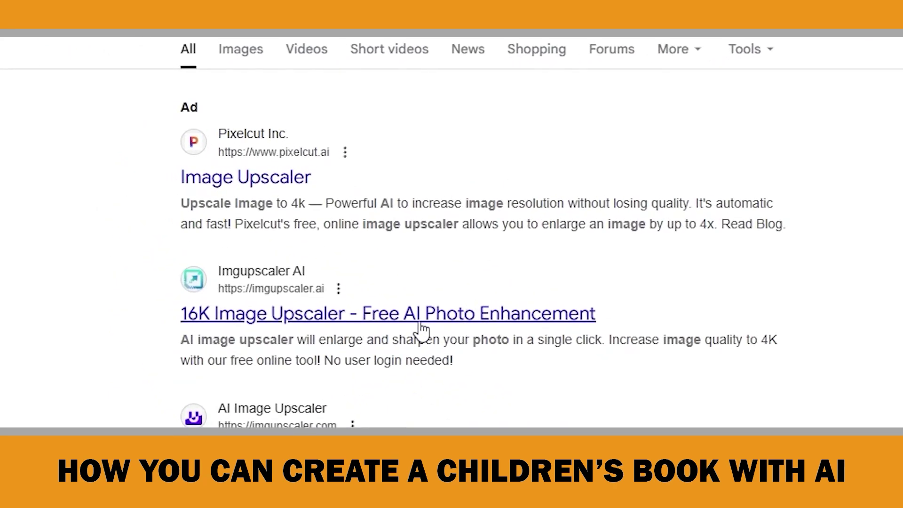
left_click(454, 328)
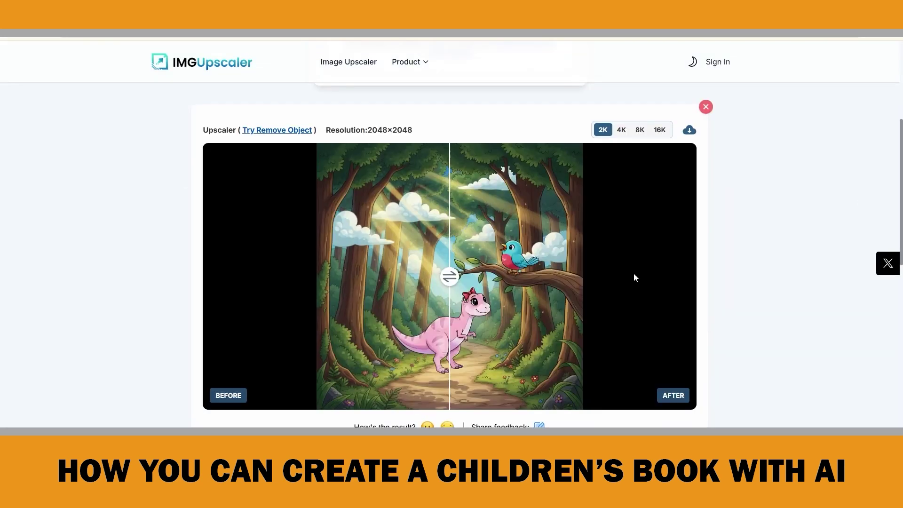
Step: Compare the forest image before and after 2K upscaling, switch the output to 4K, and compare again
left_click_drag(438, 275, 528, 290)
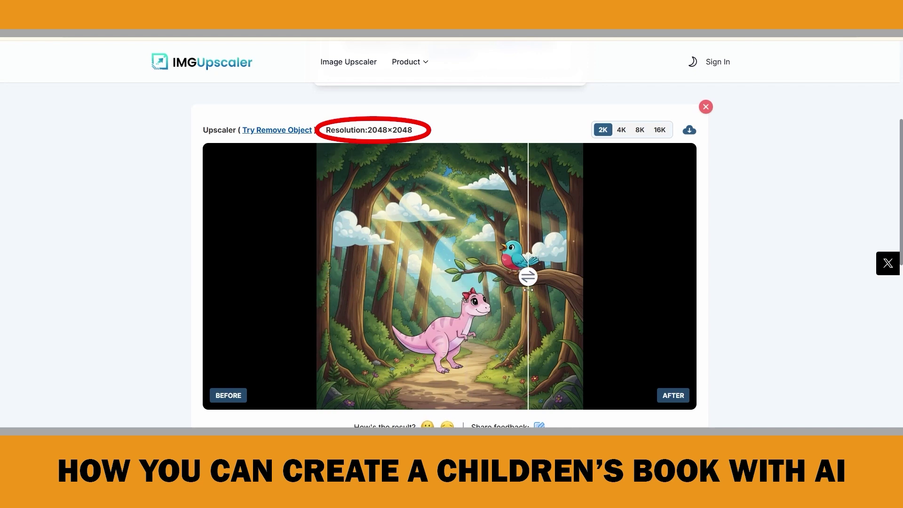
left_click_drag(529, 290, 555, 290)
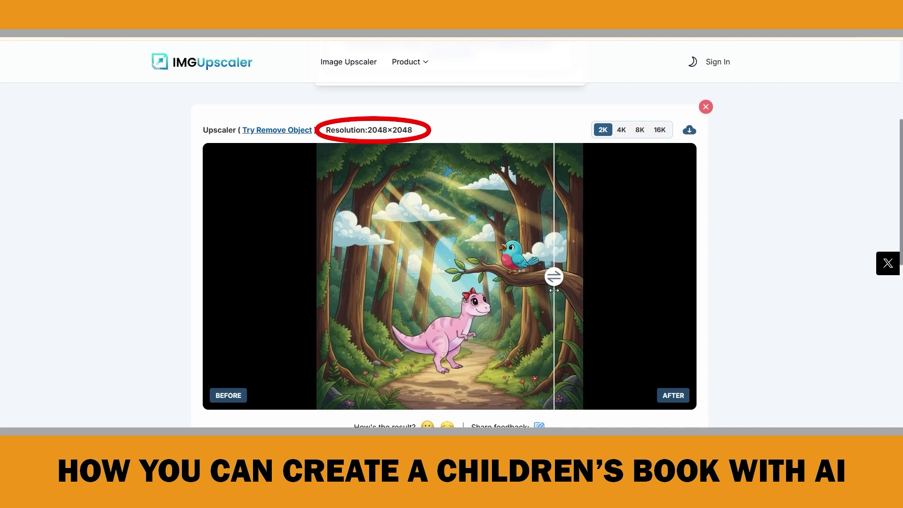
left_click(621, 130)
left_click_drag(448, 264, 317, 280)
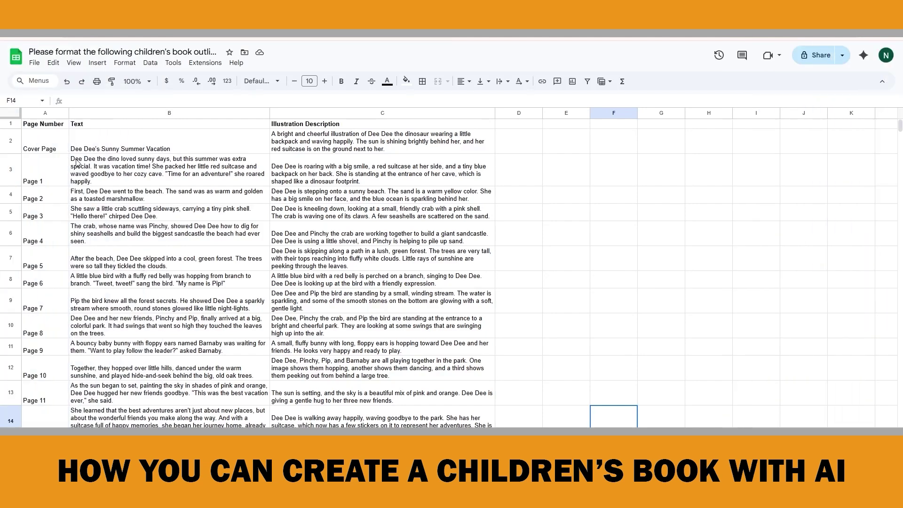
Step: Switch to the Google Sheets outline and review the text and illustration descriptions for the cover page, Page 1 and Page 2
left_click(184, 152)
left_click(301, 148)
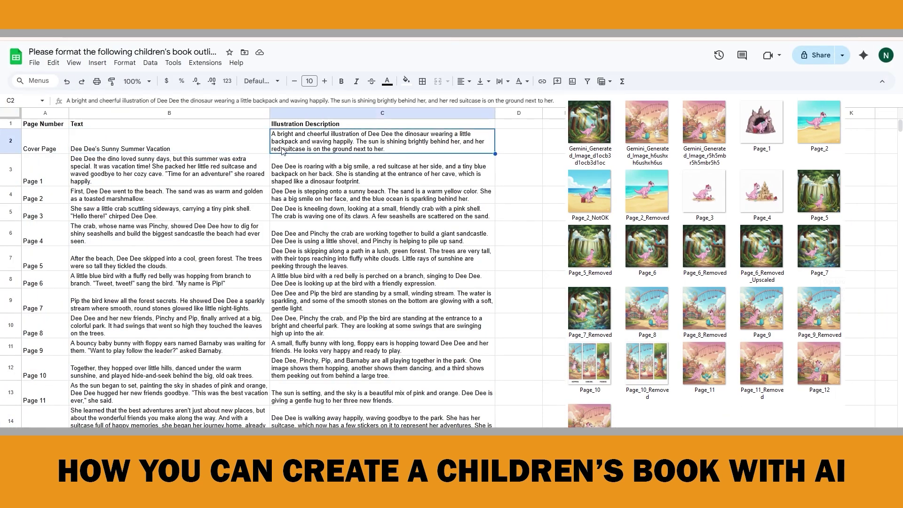
left_click(180, 169)
left_click(300, 171)
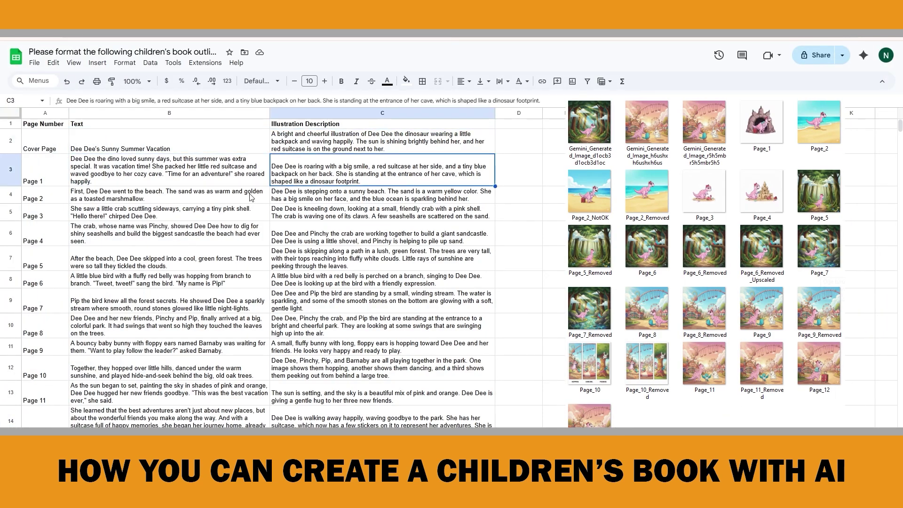
left_click(229, 203)
left_click(315, 200)
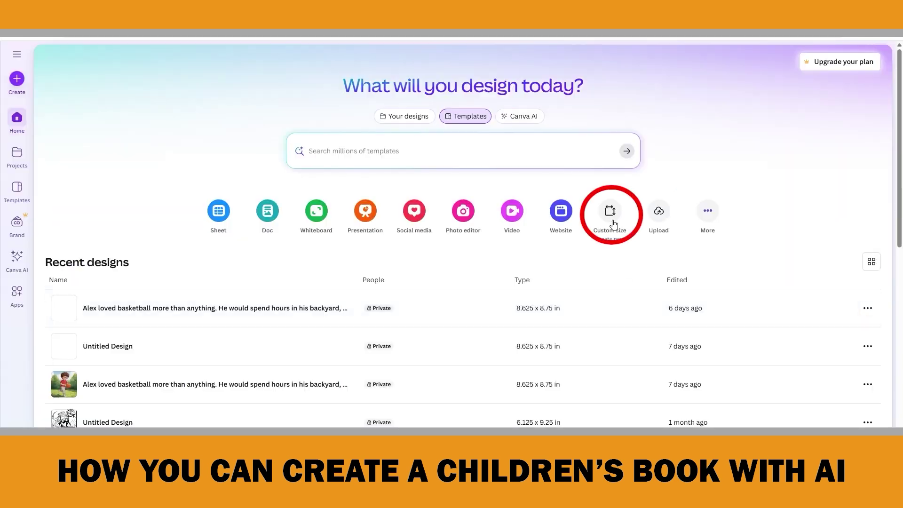
Step: Switch to Canva, create a new 8.625 × 8.75 in design and show the uploaded images
left_click(609, 212)
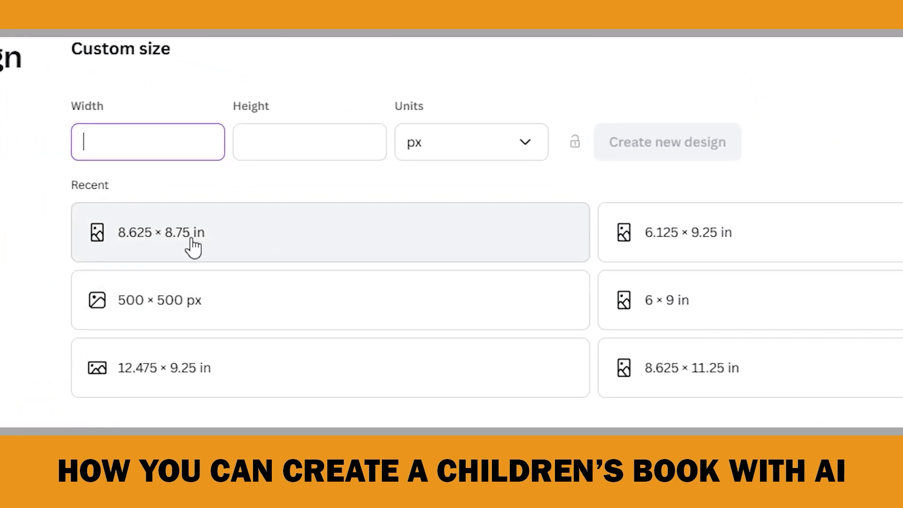
left_click(237, 249)
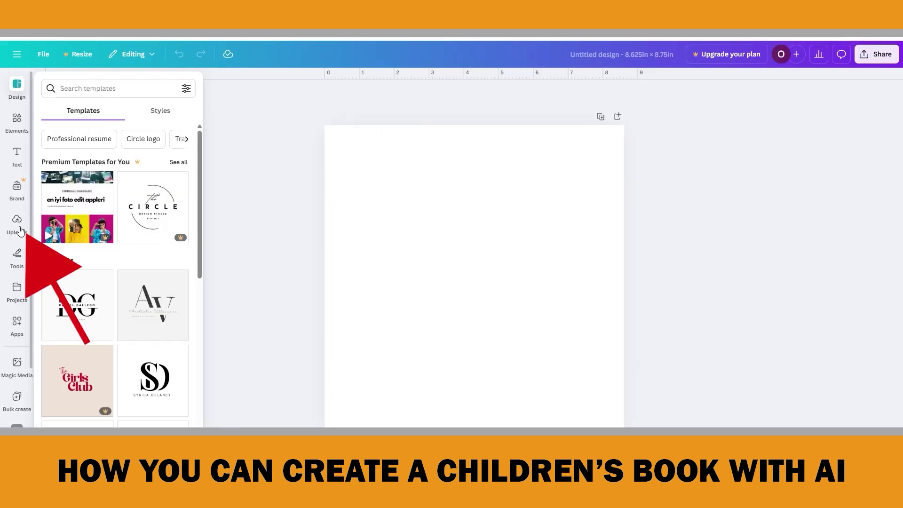
left_click(17, 224)
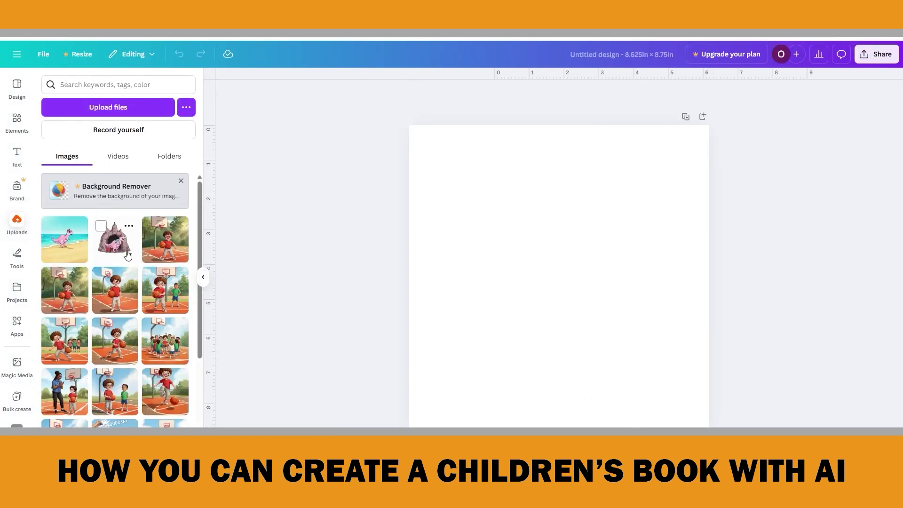
Step: Place the uploaded dinosaur cave illustration on the first page and enlarge it to cover the whole page
left_click(116, 250)
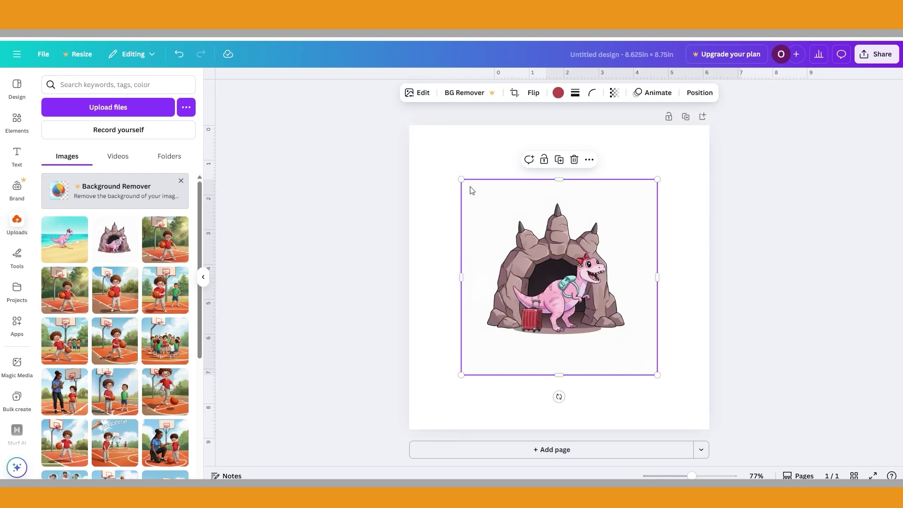
left_click_drag(461, 179, 410, 127)
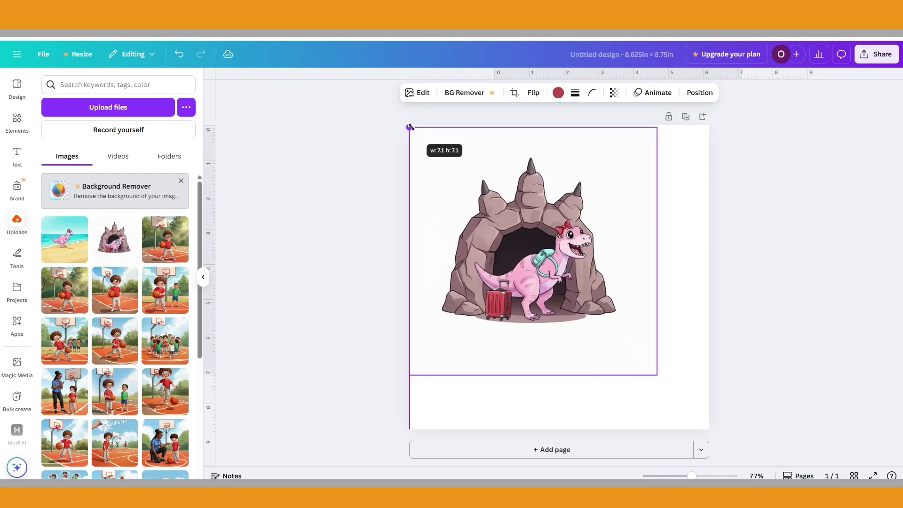
left_click_drag(657, 374, 705, 431)
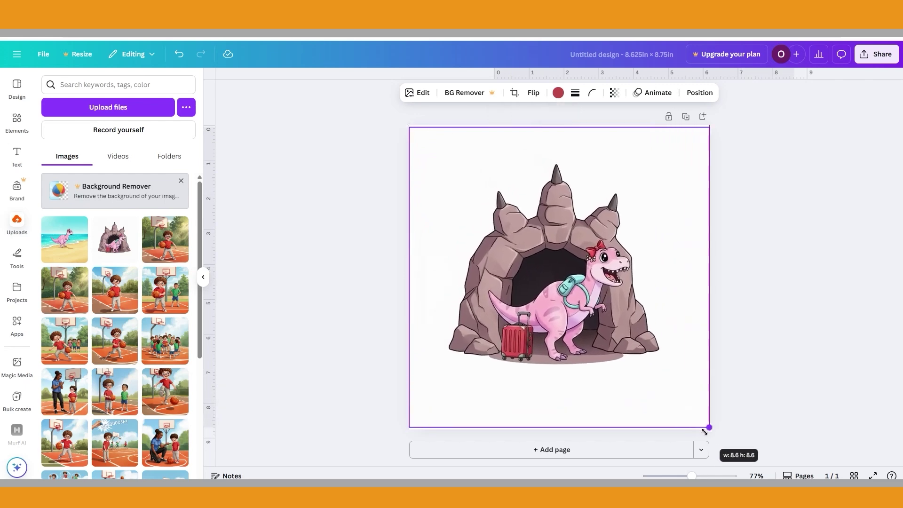
left_click_drag(629, 365, 633, 368)
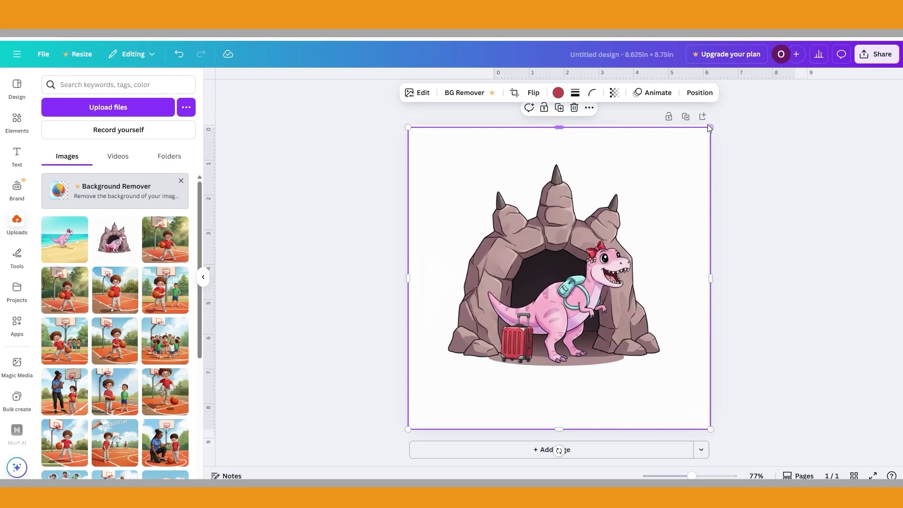
left_click_drag(709, 128, 713, 125)
left_click_drag(654, 368, 653, 365)
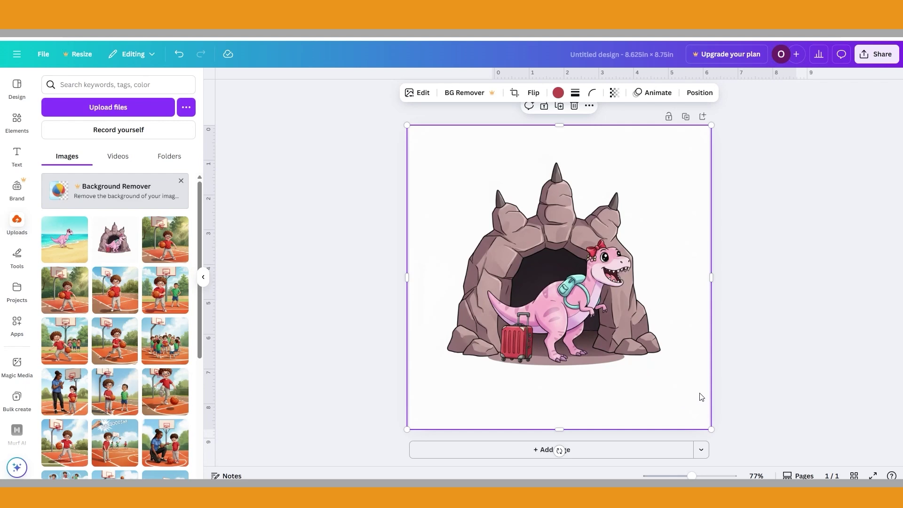
Step: Add a second page with a subheading text box and paste in the Page 1 story text copied from the outline
left_click(586, 450)
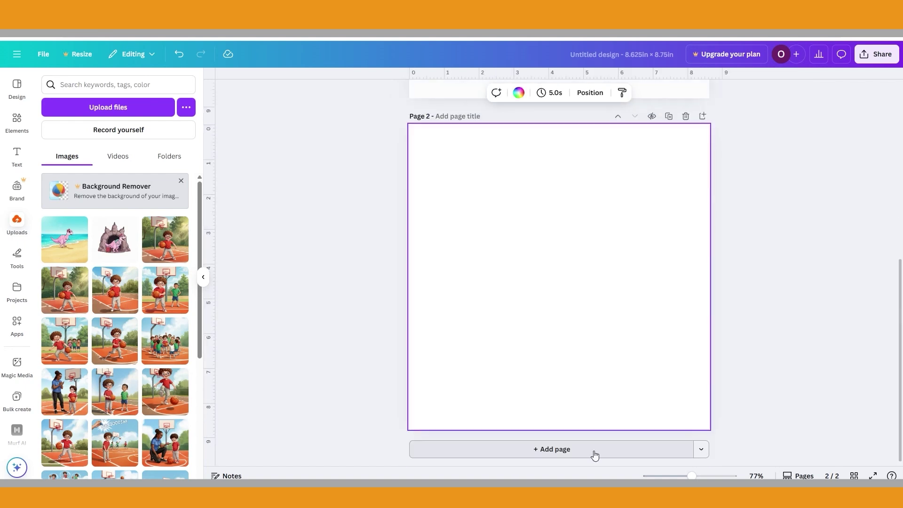
left_click(17, 156)
left_click(94, 251)
key("alt+Tab")
right_click(177, 58)
left_click(196, 79)
key("alt+Tab")
type("Dee Dee the dino loved sunny days, but this summer was extra special. It was vacation time! She packed her little red suitcase and waved goodbye to her cozy cave. \"Time for an adventure!\" she roared happily.")
Step: Set the page 2 story text to the Handy Casual font and insert line breaks between its phrases
left_click(397, 99)
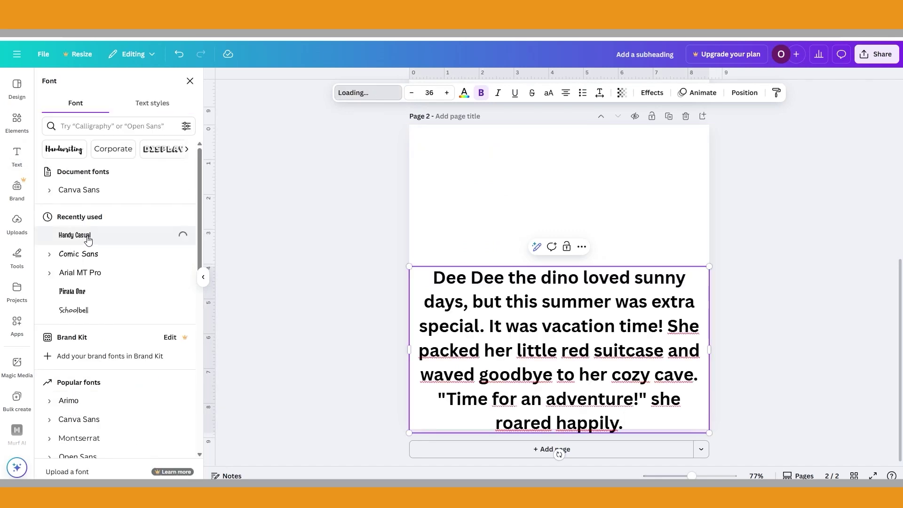
left_click(74, 235)
left_click(638, 326)
key("Return")
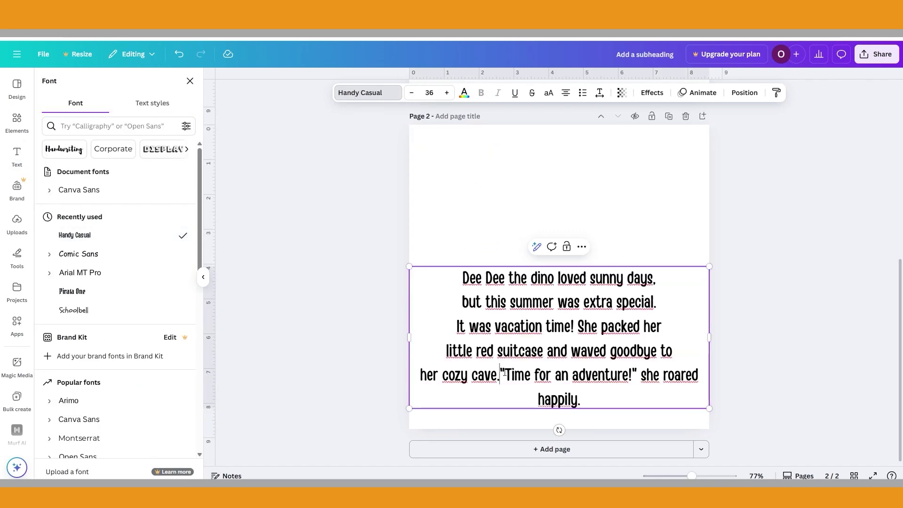
left_click(496, 375)
key("Return")
left_click(565, 393)
key("Return")
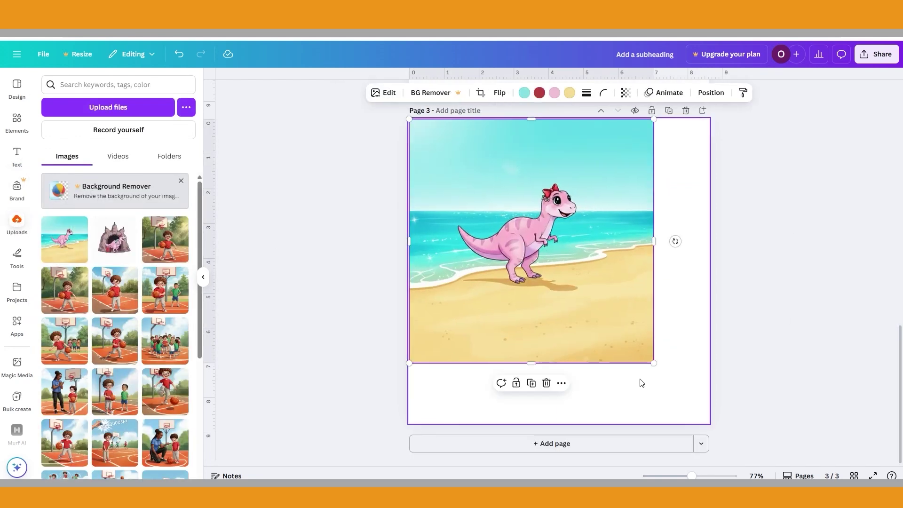
Step: Open the finished book's download settings, choose PDF Print as the file type, and open the color profile choices
left_click(754, 355)
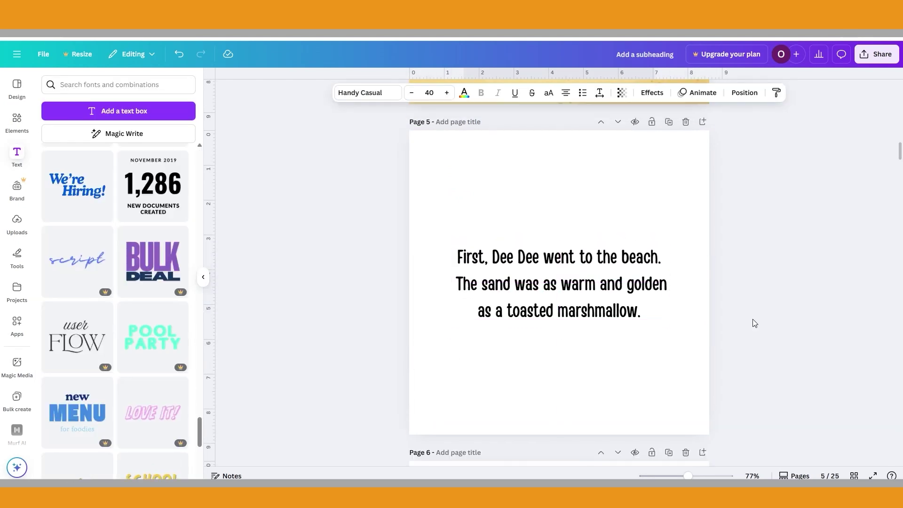
scroll(742, 357, "down", 15)
scroll(743, 353, "down", 20)
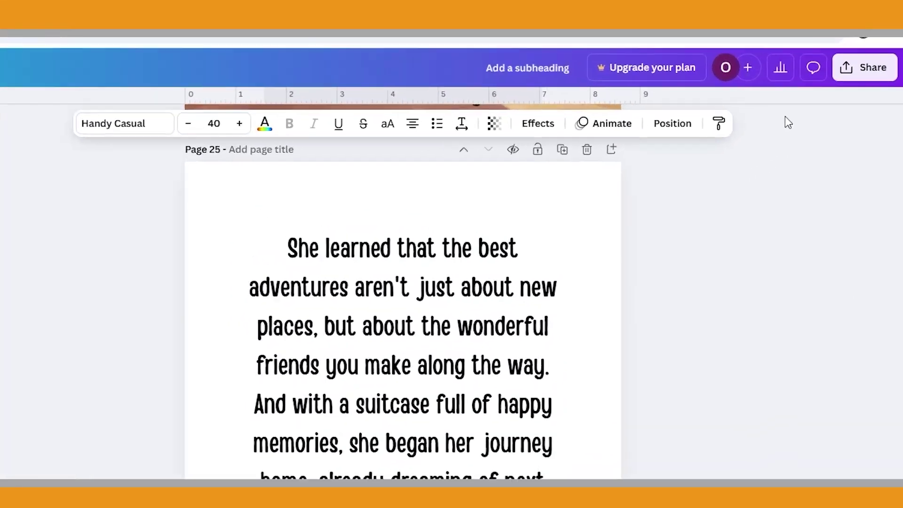
left_click(865, 67)
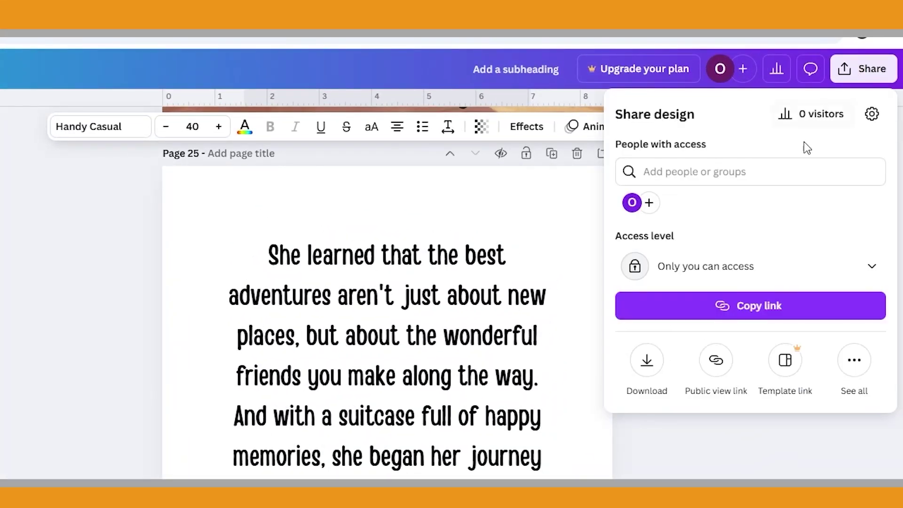
left_click(648, 369)
left_click(863, 174)
left_click(645, 345)
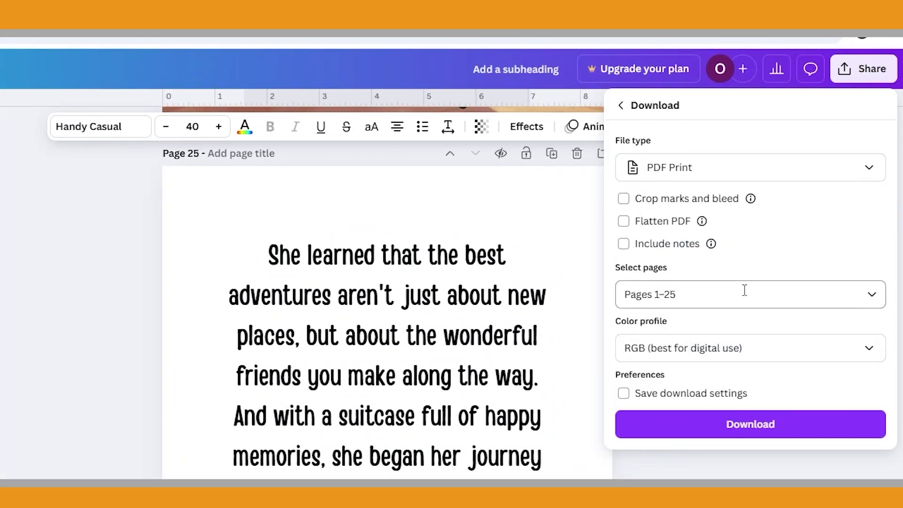
left_click(734, 348)
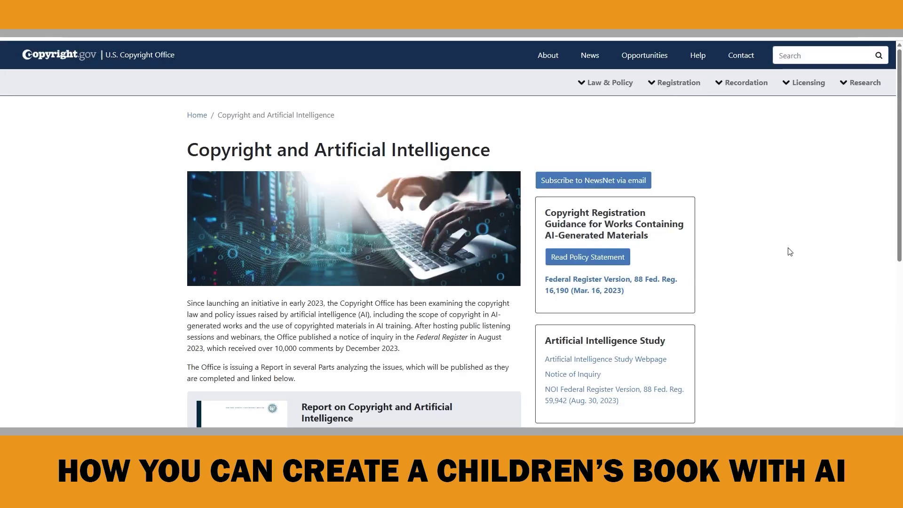
Step: Read the Copyright.gov page on artificial intelligence, open the Part 2: Copyrightability report and skim through it
scroll(789, 253, "down", 2)
scroll(789, 253, "down", 4)
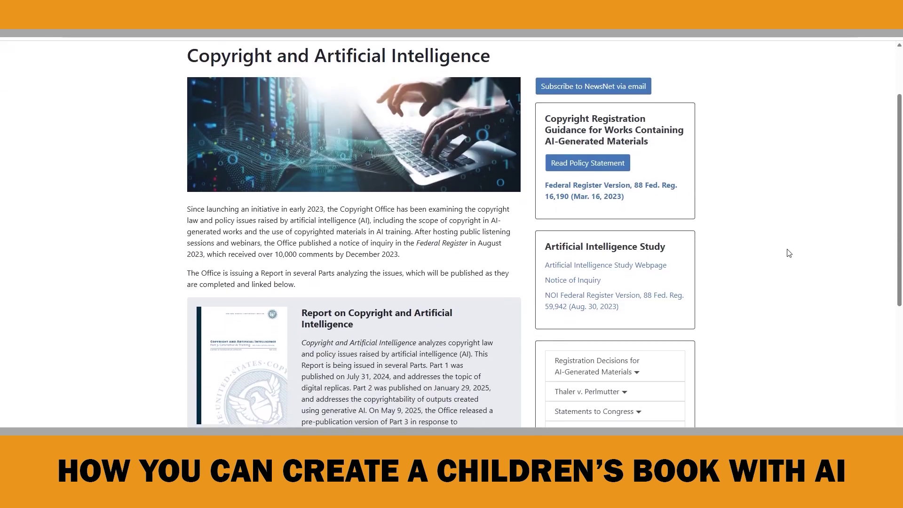
scroll(789, 253, "down", 2)
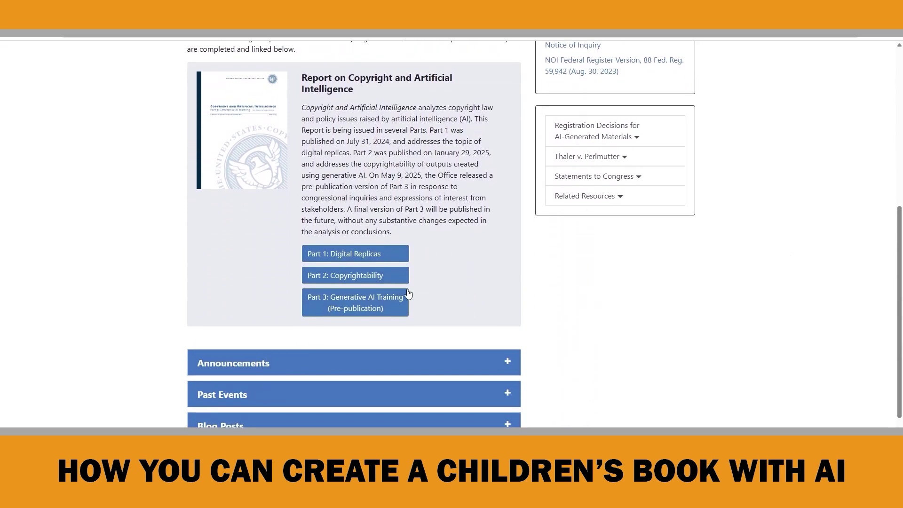
left_click(375, 280)
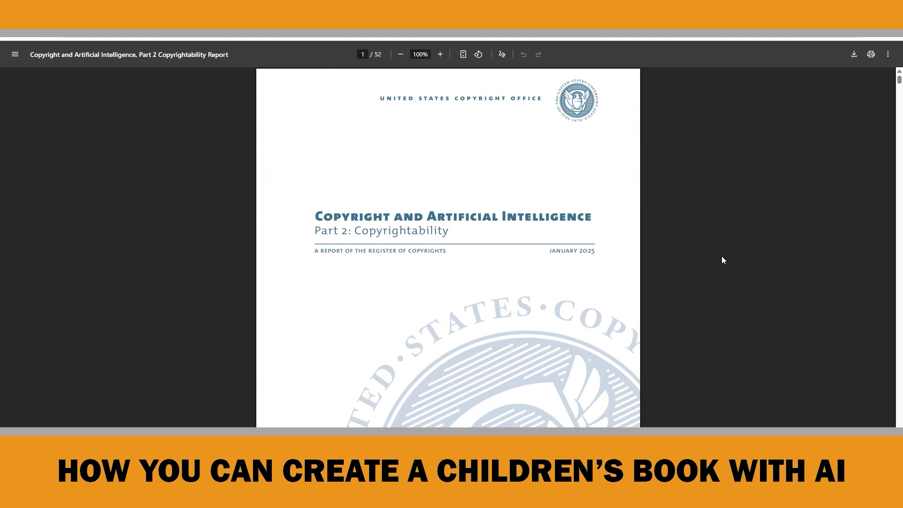
scroll(723, 256, "down", 5)
scroll(724, 260, "down", 20)
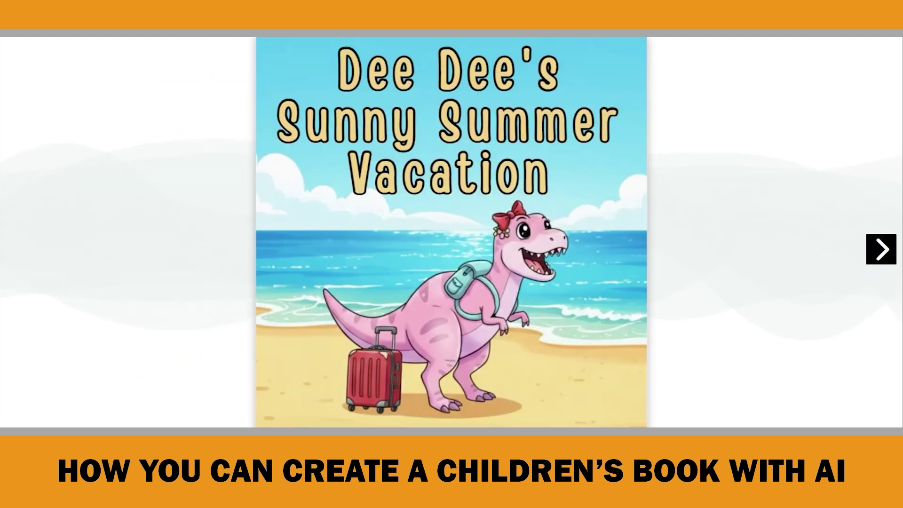
Step: Page through the flipbook preview of Dee Dee's Sunny Summer Vacation from the cover to the end
left_click(886, 257)
left_click(887, 259)
left_click(887, 259)
left_click(887, 258)
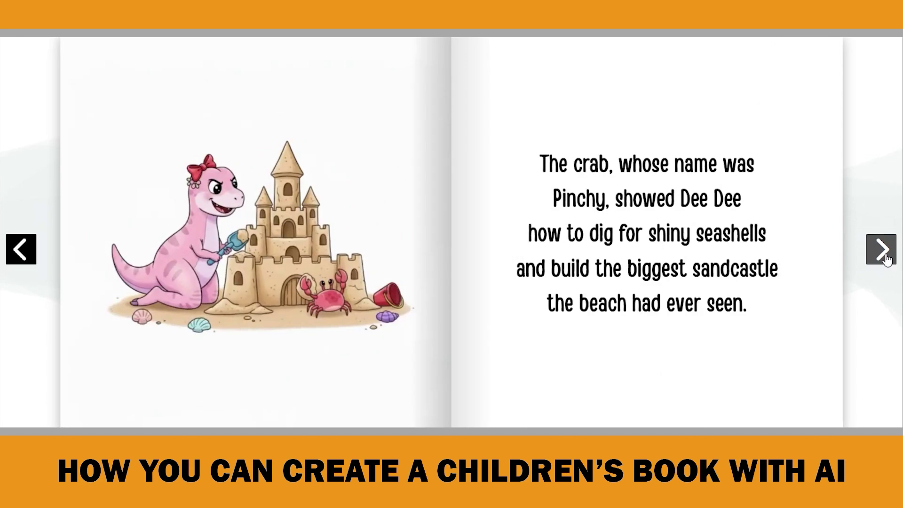
left_click(887, 259)
left_click(887, 258)
left_click(887, 259)
left_click(887, 258)
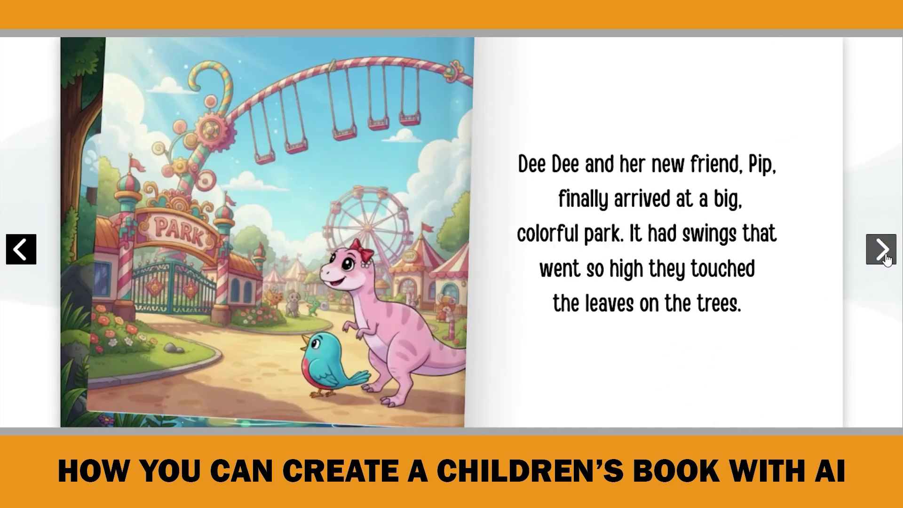
left_click(887, 259)
left_click(887, 259)
left_click(887, 259)
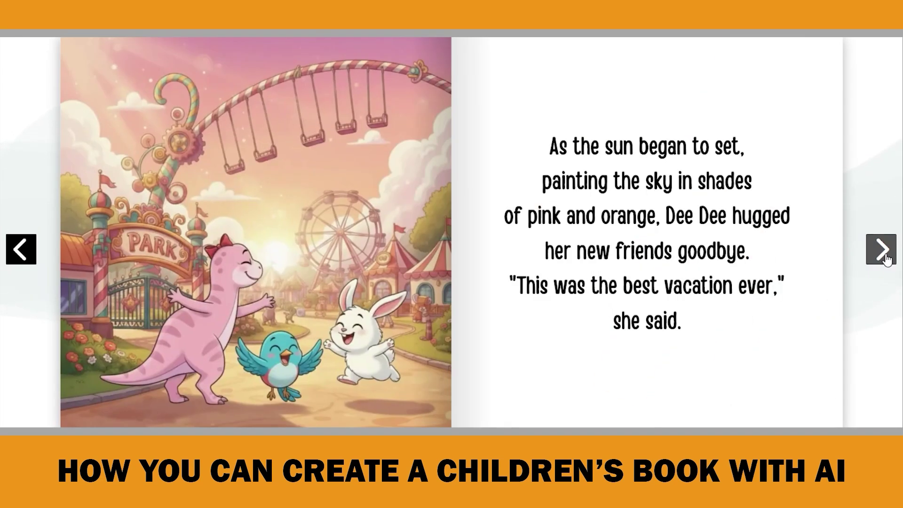
left_click(887, 259)
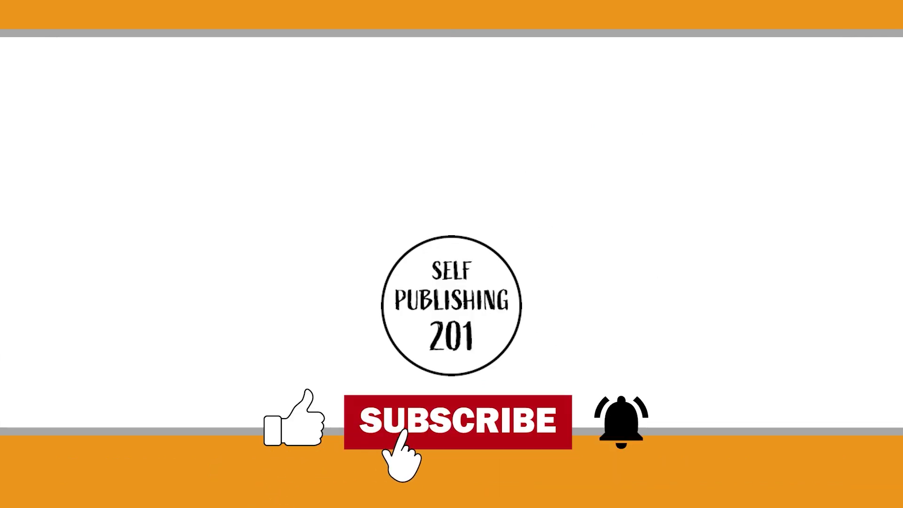